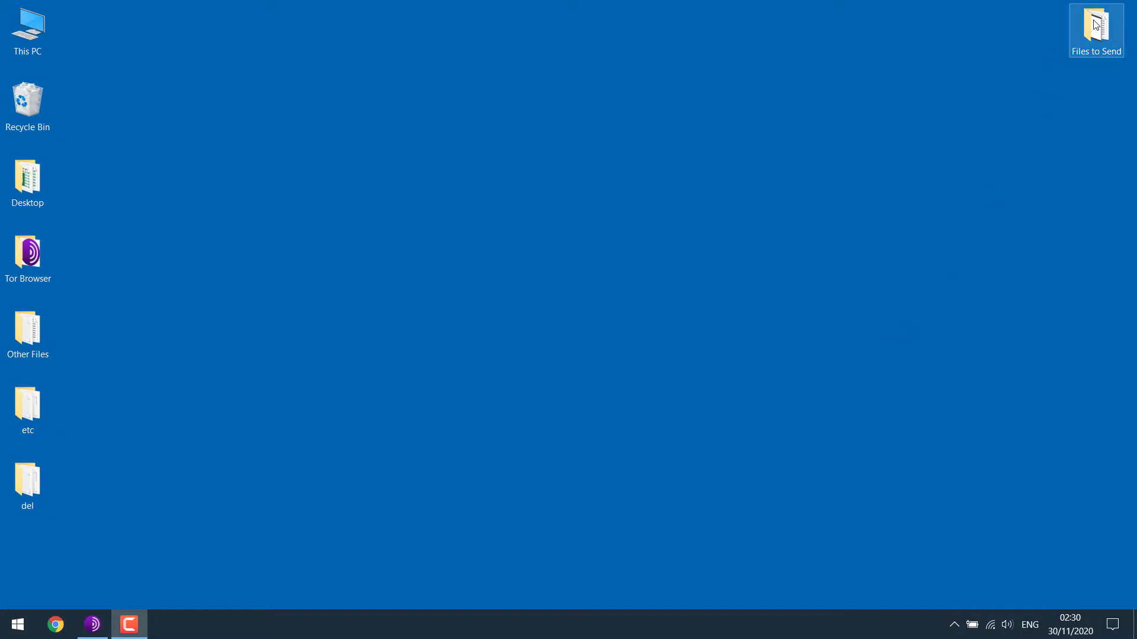
Check the combined size of the four files in the Files to Send folder, then close it.
double_click(648, 165)
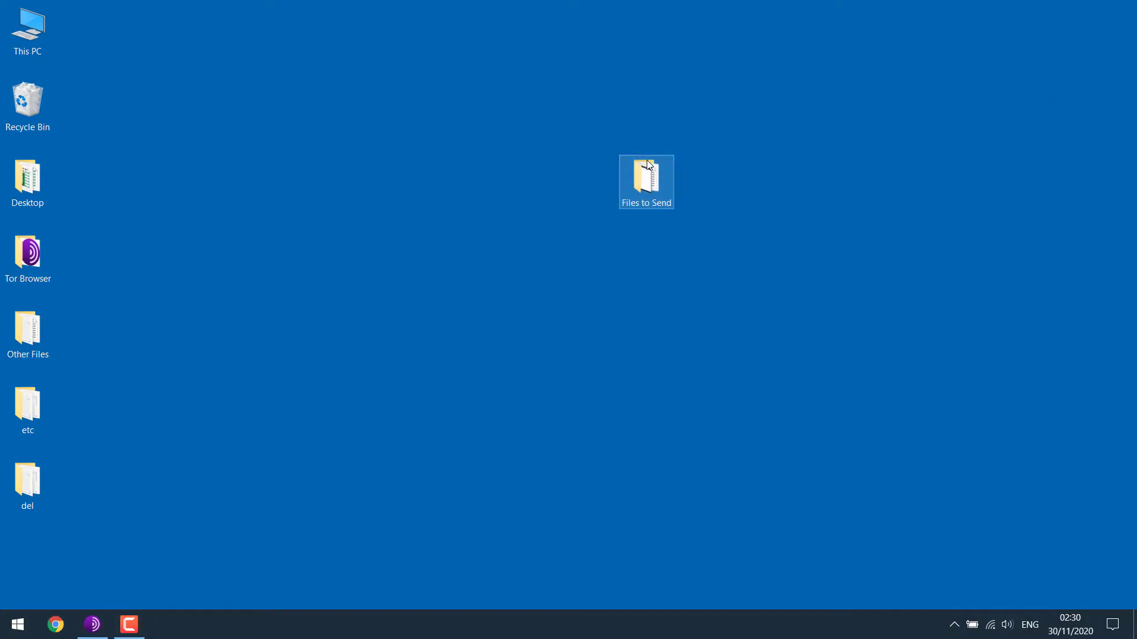
left_click_drag(331, 226, 151, 101)
right_click(150, 101)
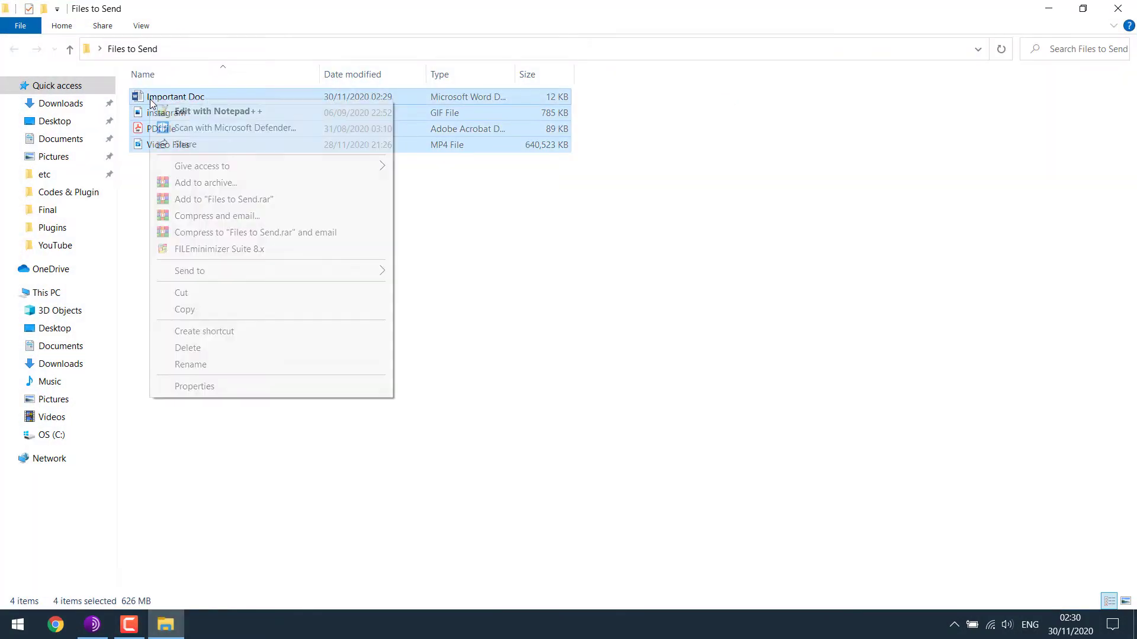
left_click(236, 385)
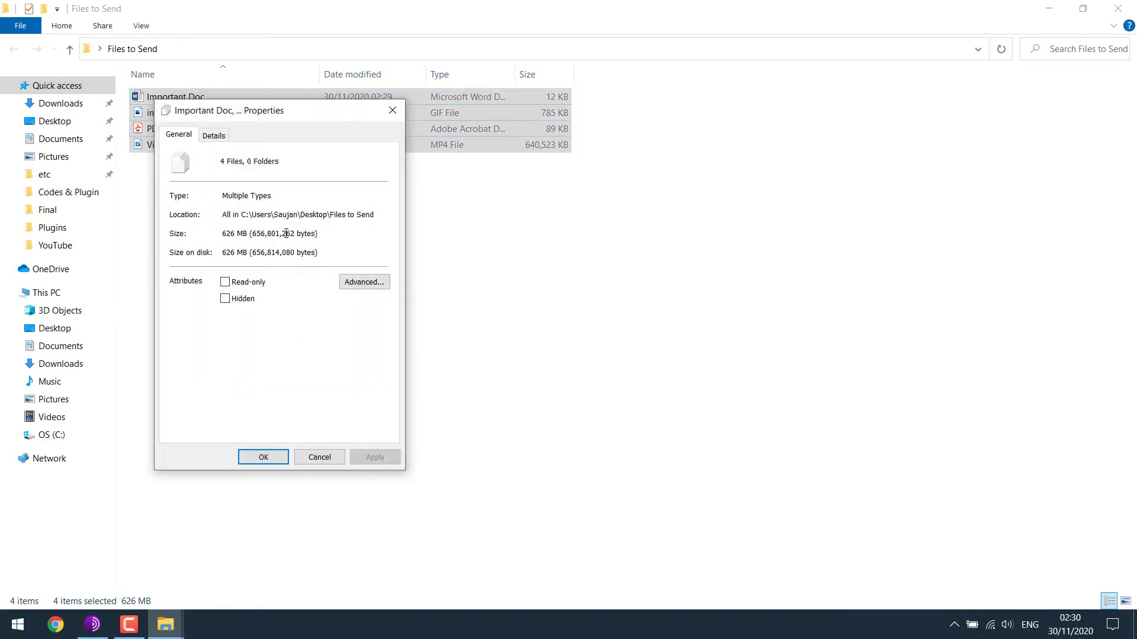
left_click(319, 459)
left_click(1117, 8)
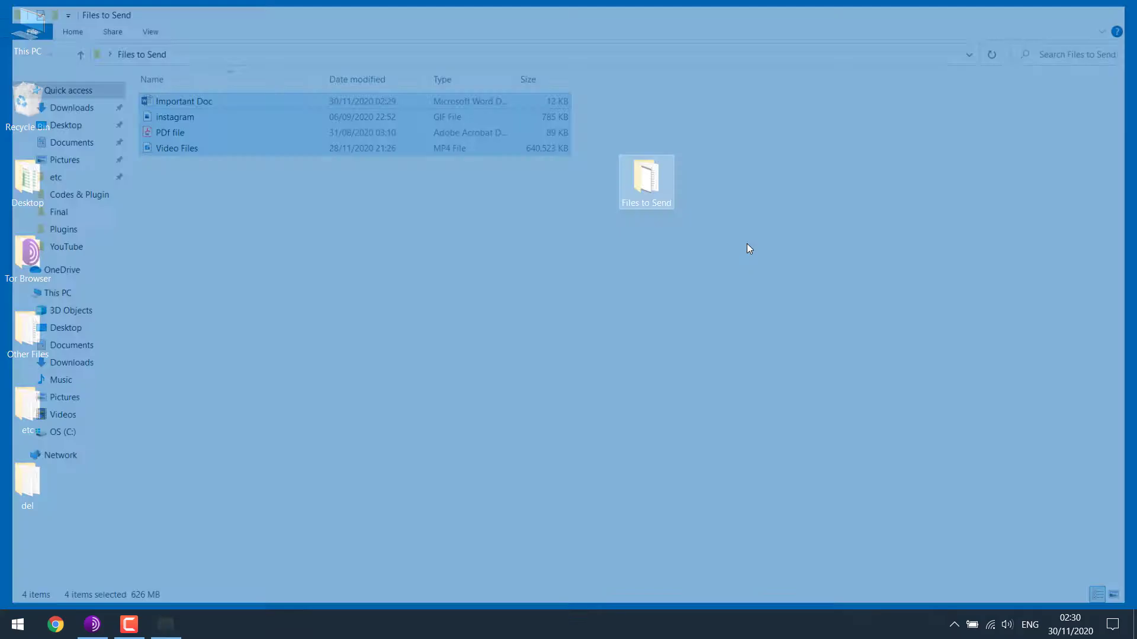
Open gmail.com in Chrome and sign in with the account password.
left_click(55, 625)
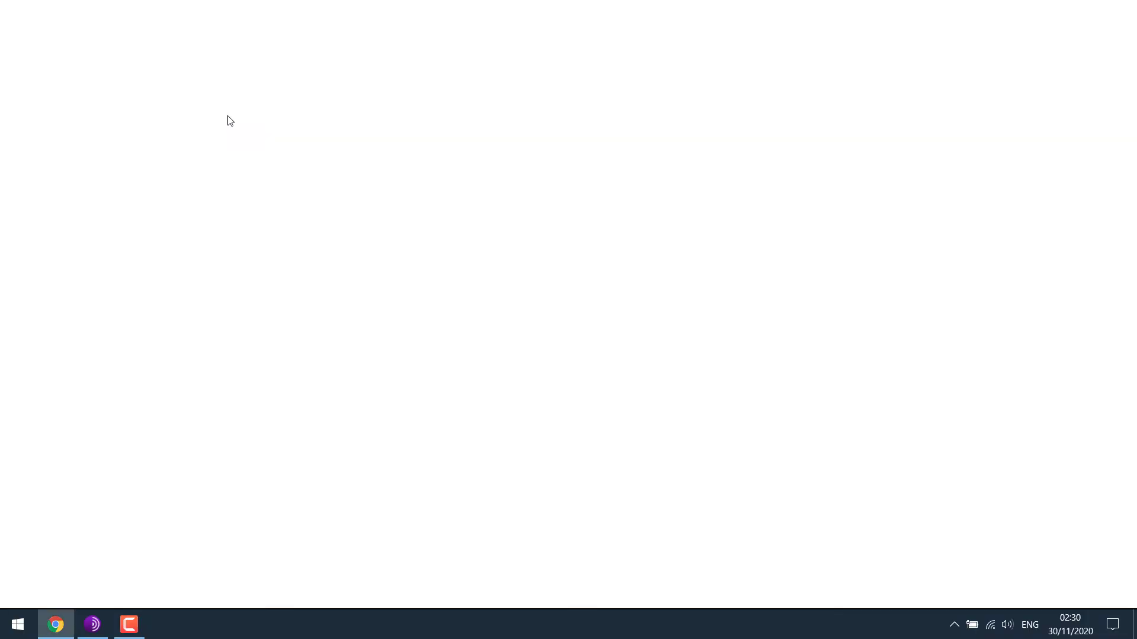
type("gma")
key("Return")
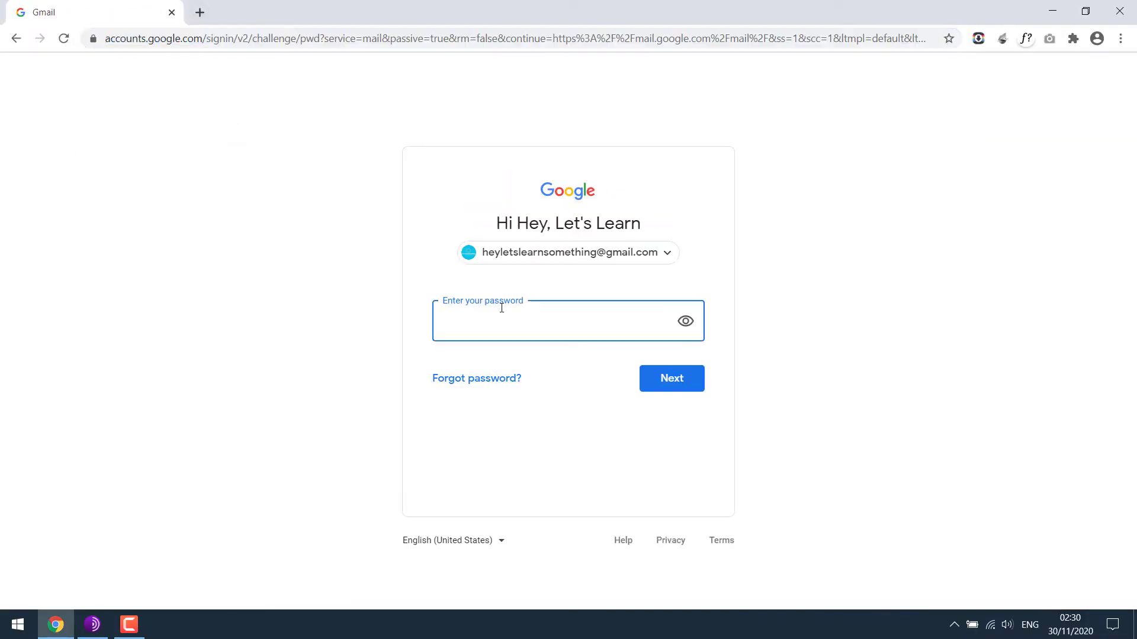
type("*************")
key("Return")
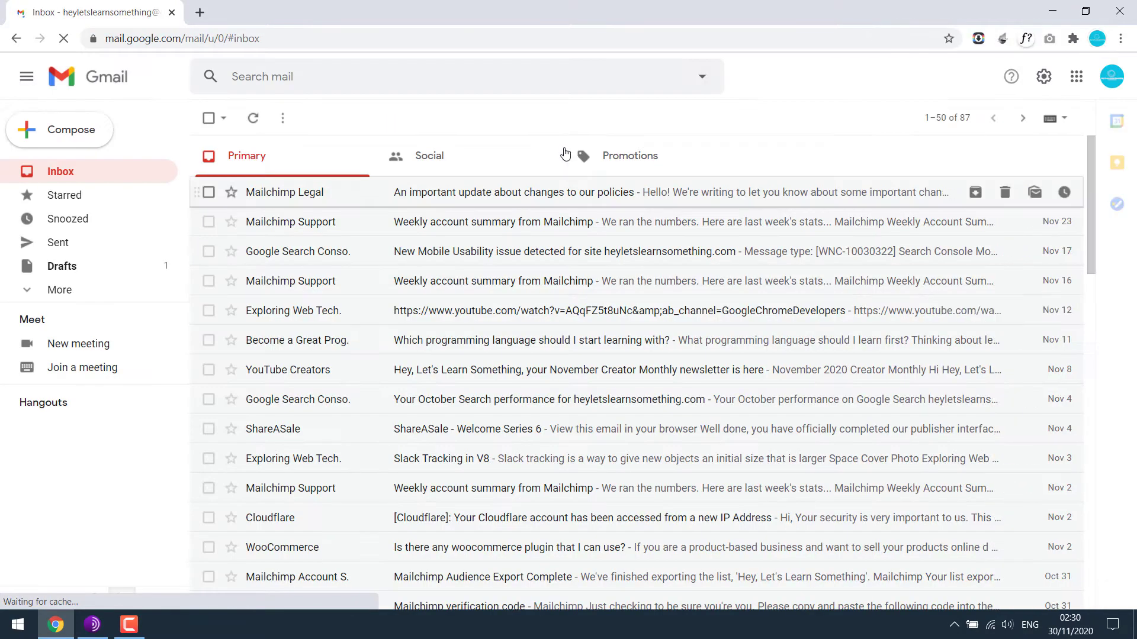
Compose a new email to the recipient's address with the subject 'Subject'.
left_click(69, 132)
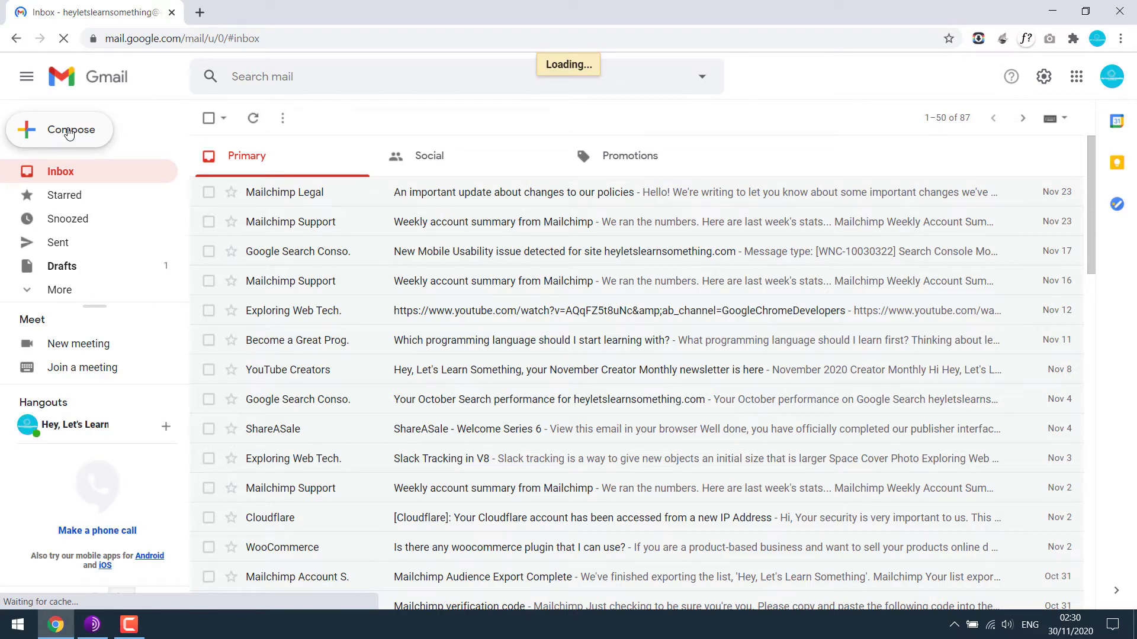
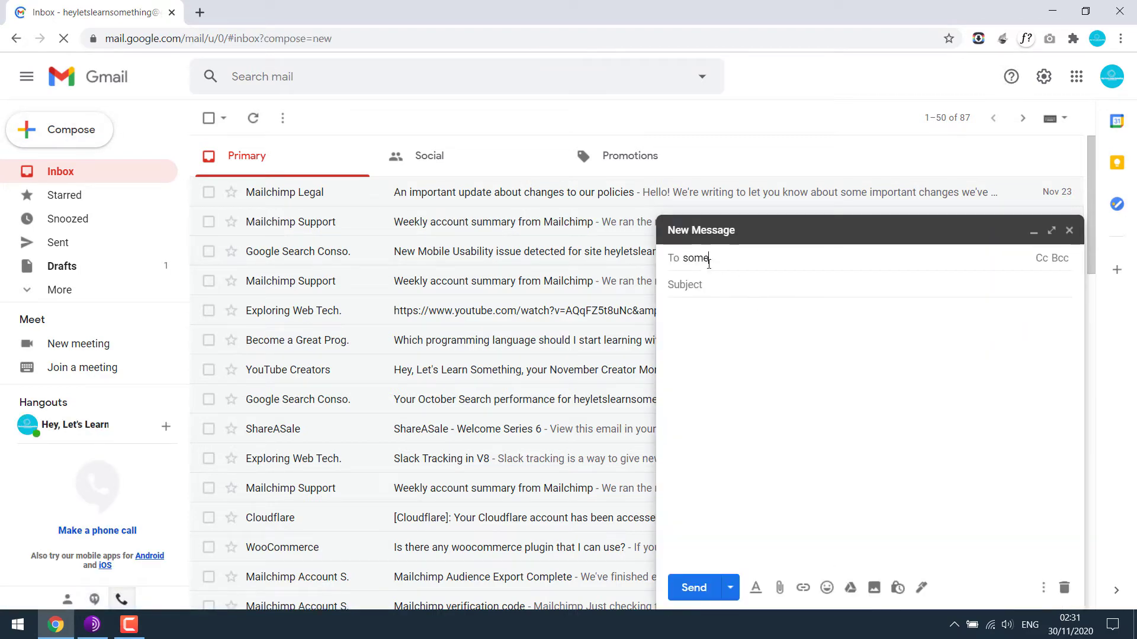
left_click(737, 286)
type("Subject")
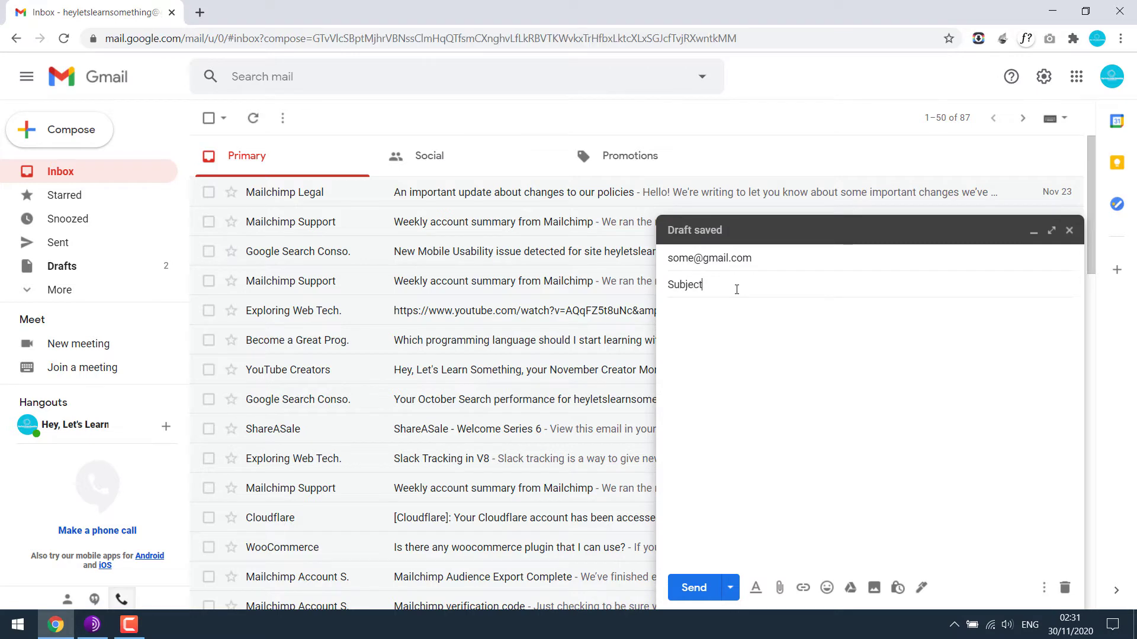
key("Tab")
Type 'messag' in the body, try attaching Video Files from Files to Send, and decline the Google Drive share.
type("messag")
left_click(780, 588)
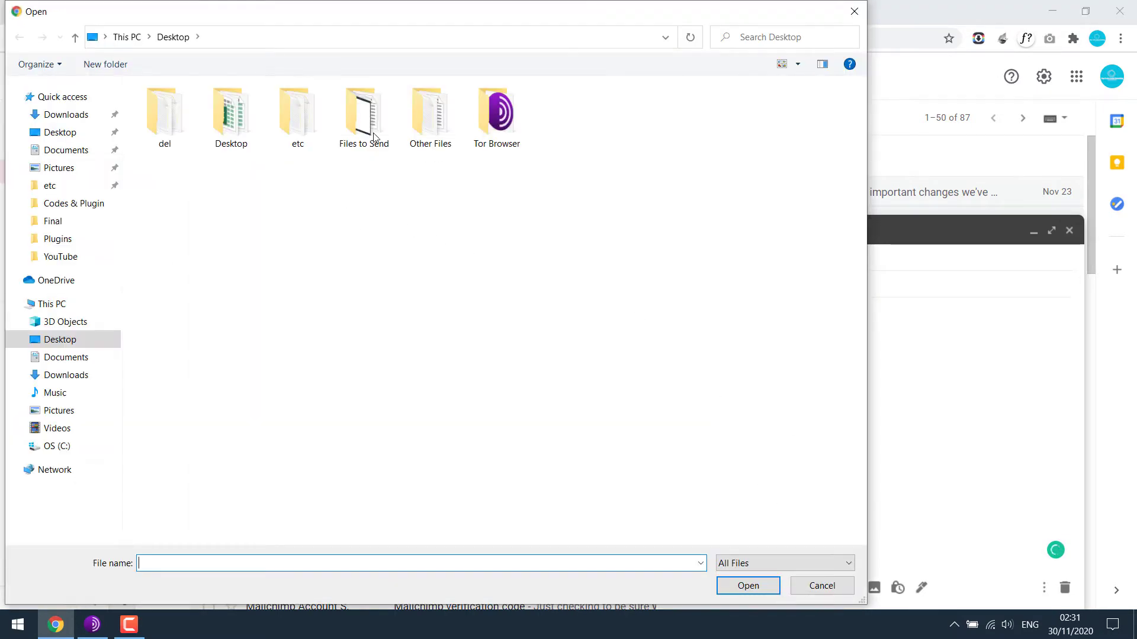
double_click(368, 121)
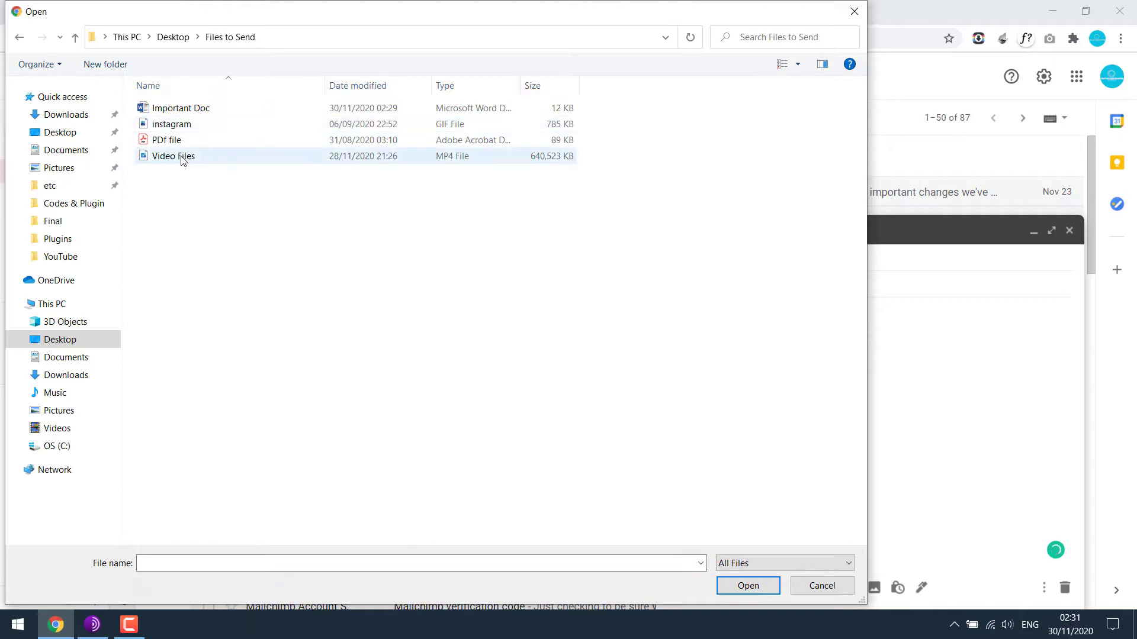
left_click(153, 159)
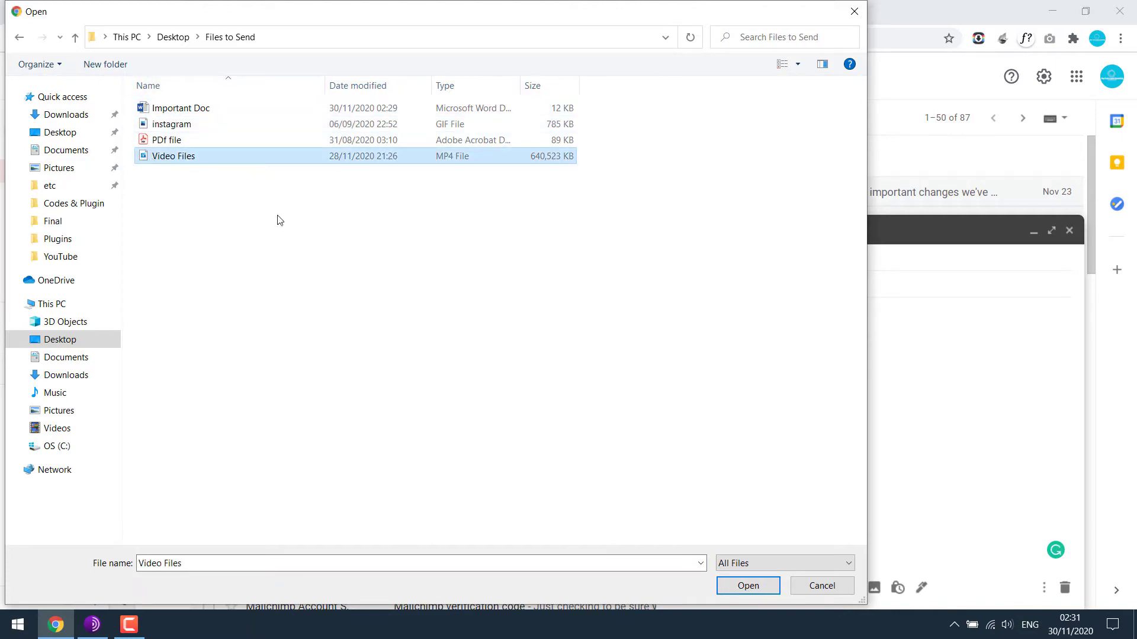
left_click(758, 582)
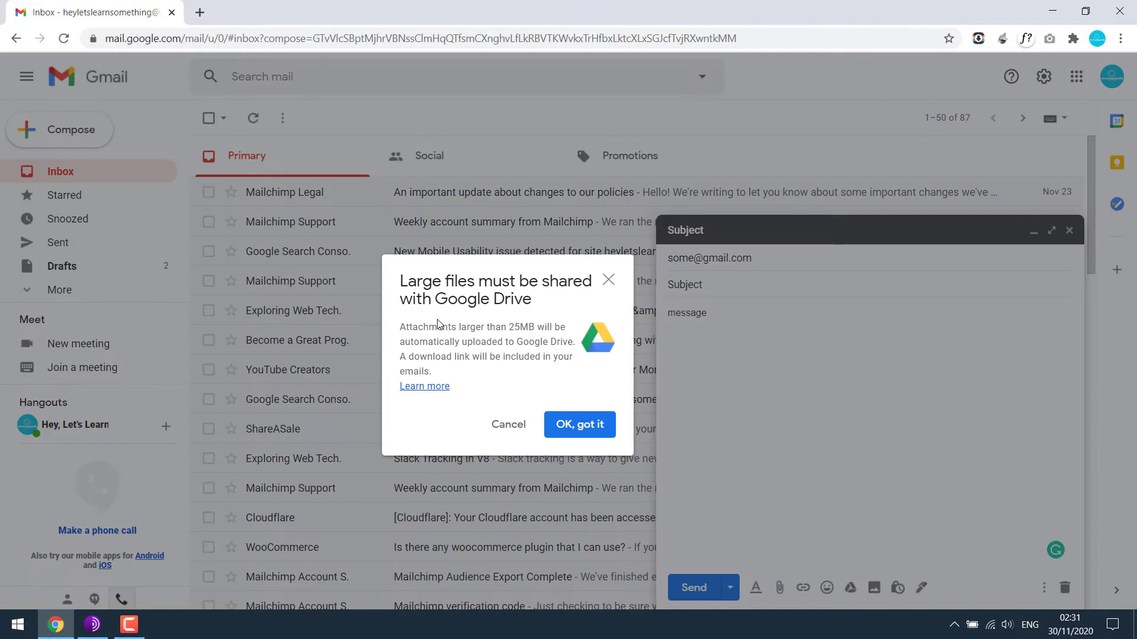
mouse_move(546, 311)
left_mouse_down()
mouse_move(477, 304)
mouse_move(533, 303)
left_mouse_up()
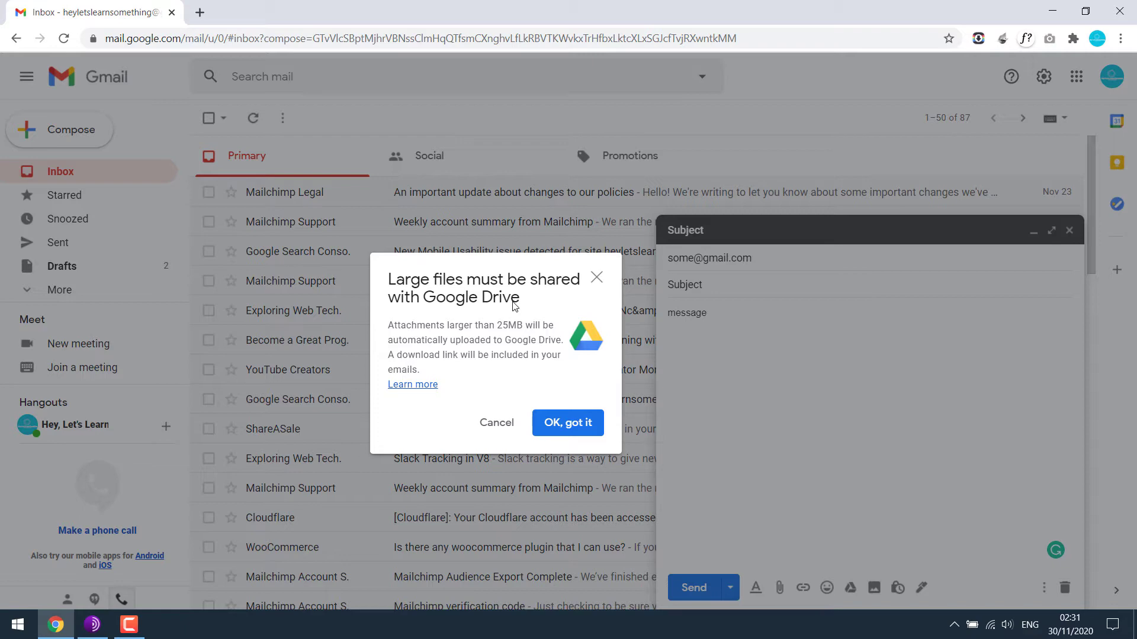
left_click(491, 422)
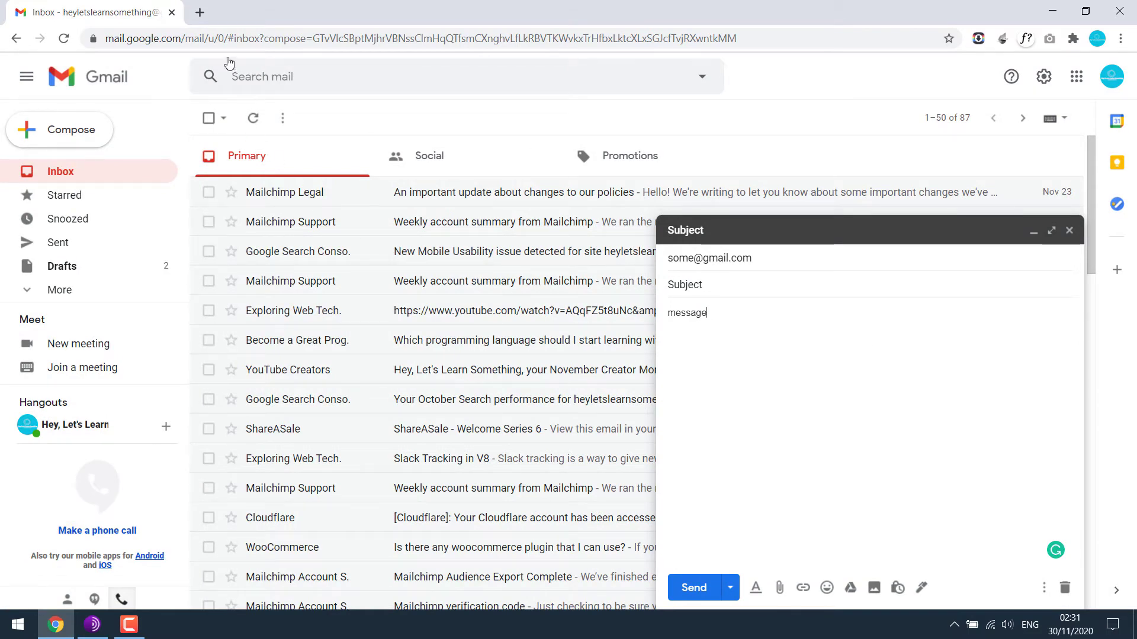
Open wetransfer.com in a new browser tab.
left_click(199, 12)
type("wetra")
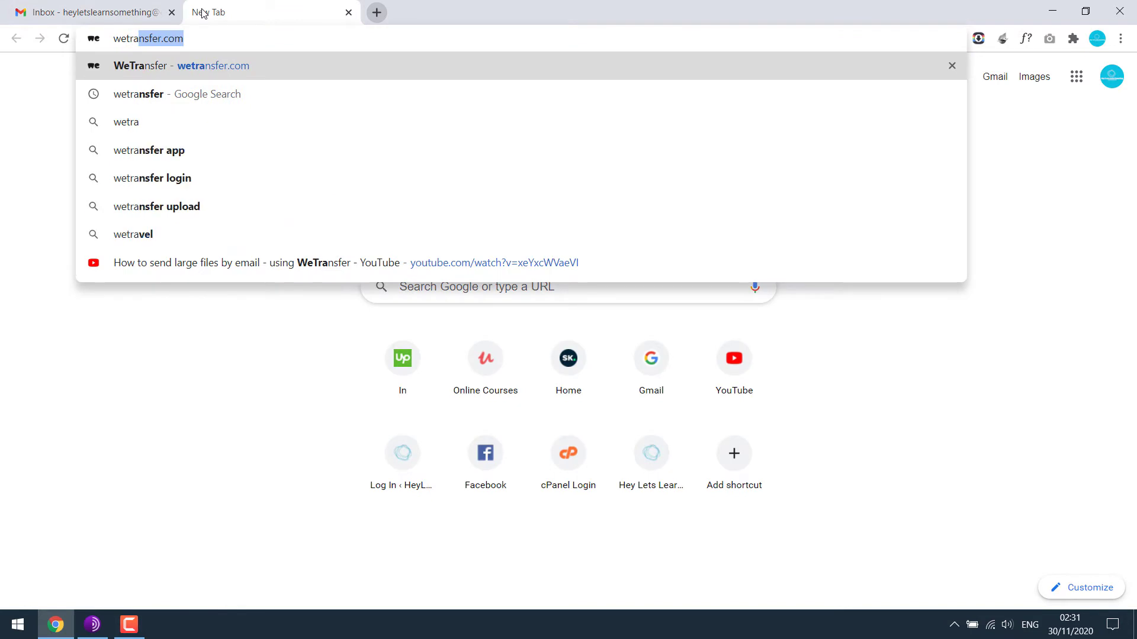
key("Return")
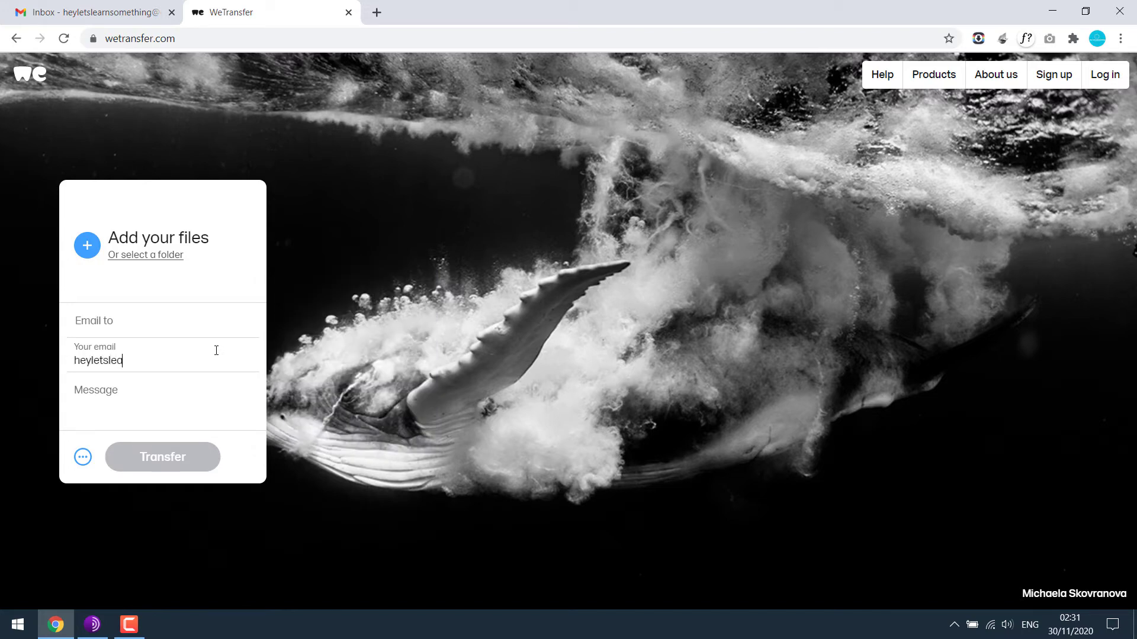
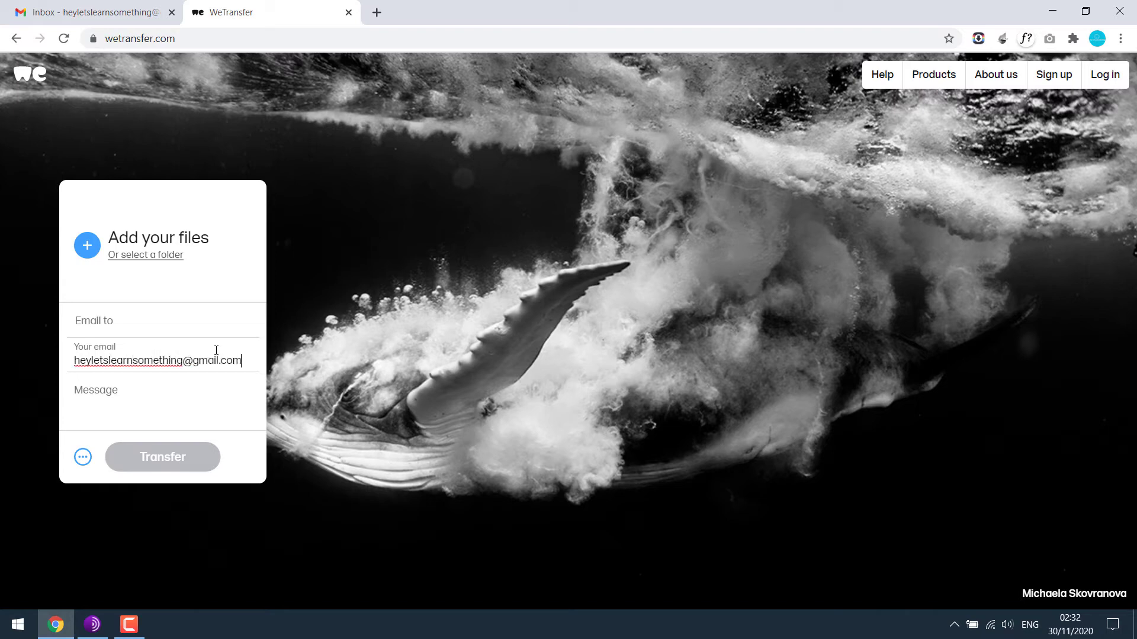
Enter the sender's e-mail address and copy the same address into the recipient field.
left_click(120, 316)
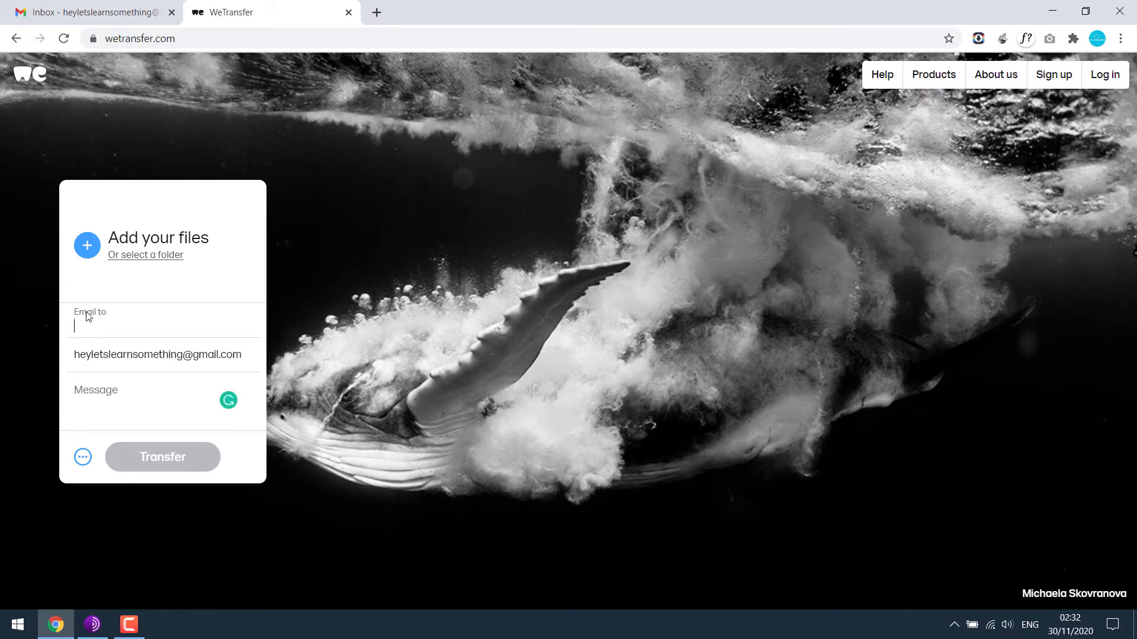
left_click(109, 352)
type("a")
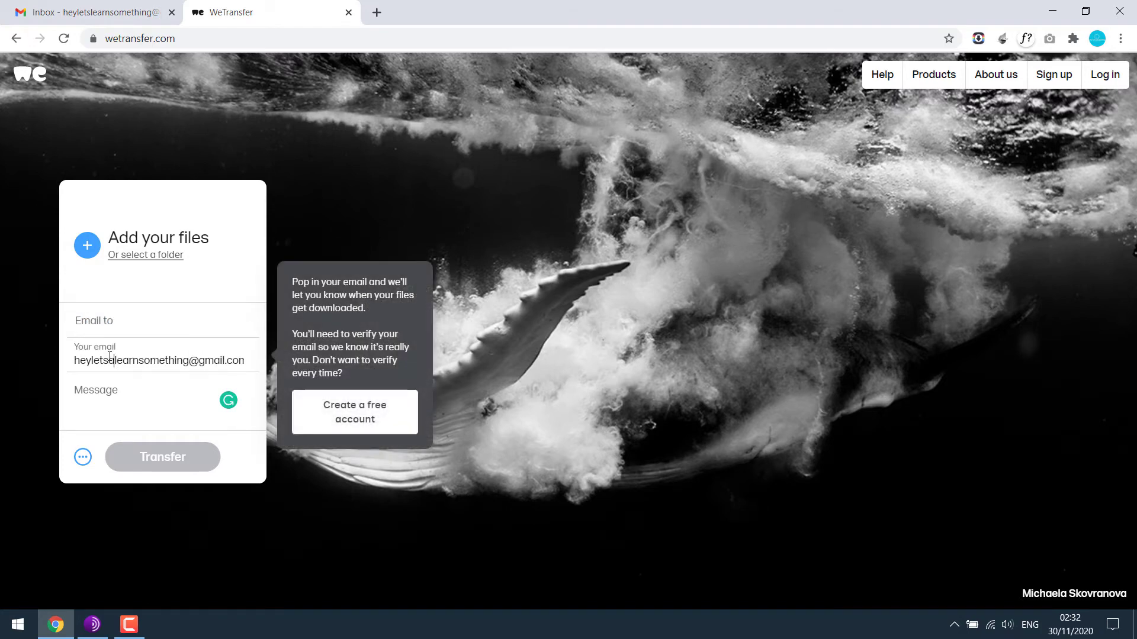
key("BackSpace")
key("ctrl+a")
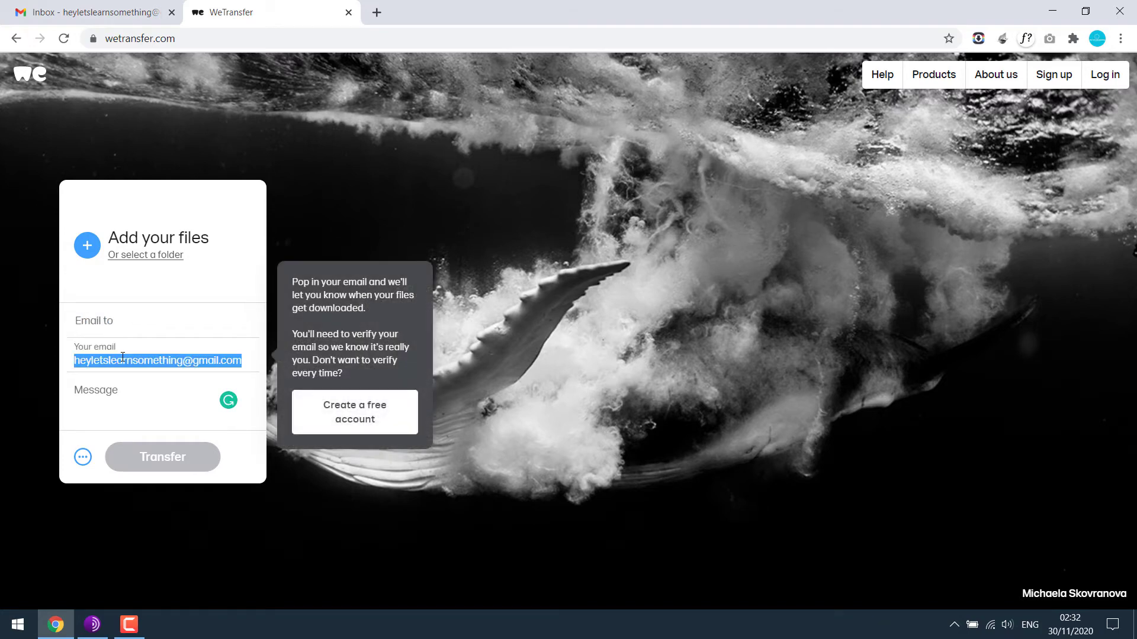
key("ctrl+c")
left_click(120, 325)
key("ctrl+v")
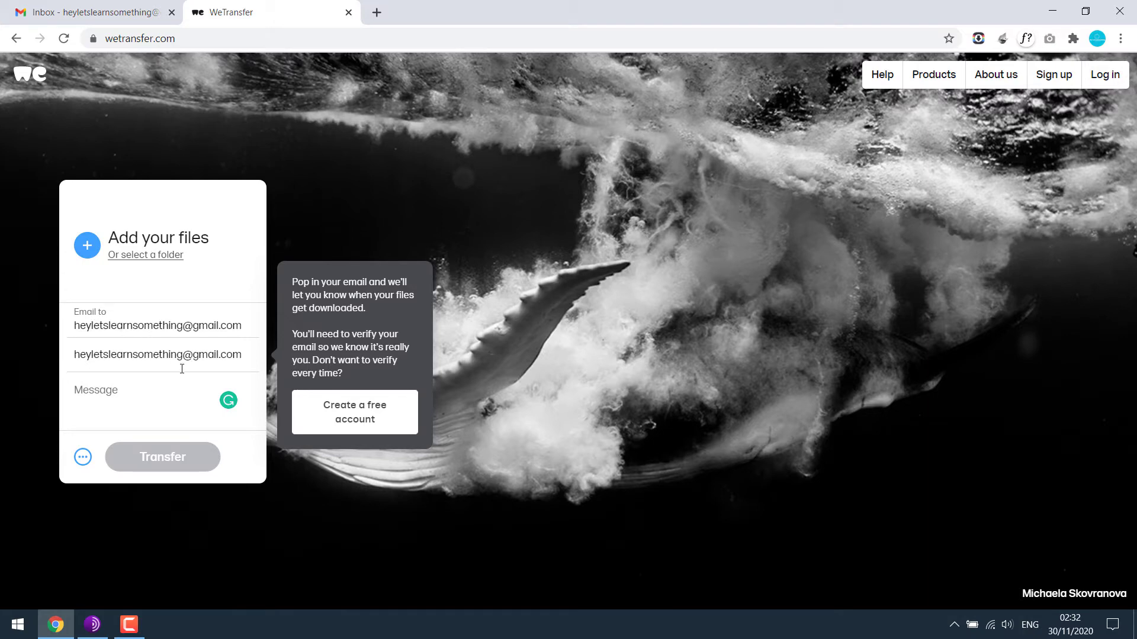
left_click(168, 391)
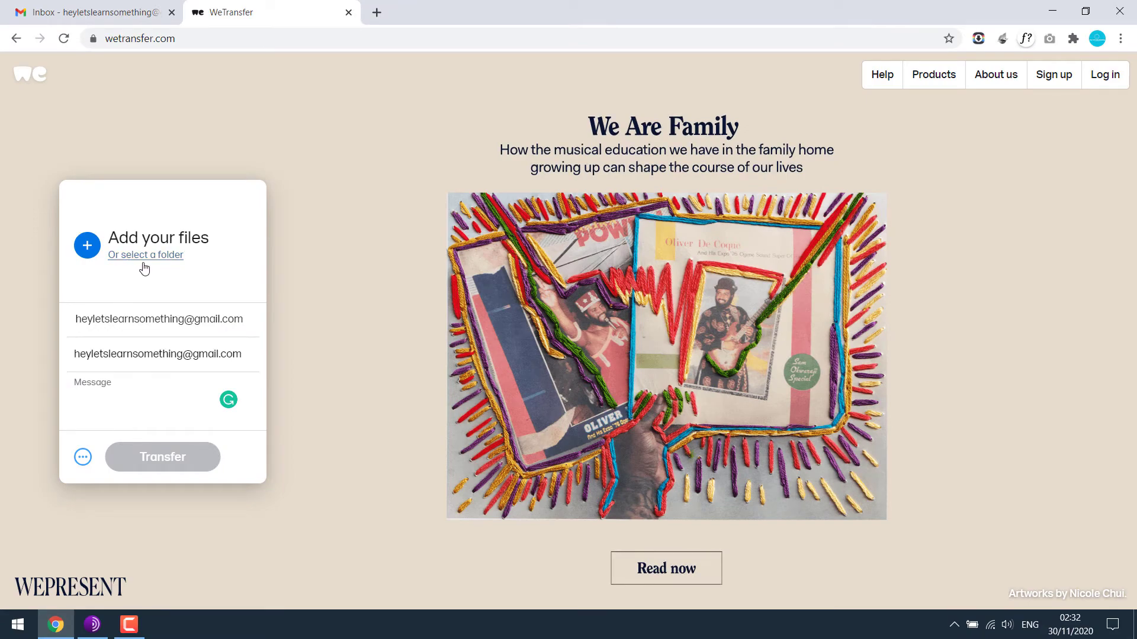
Open Files to Send beside the browser and drag Video Files.mp4 and PDf file.pdf into the transfer.
double_click(620, 5)
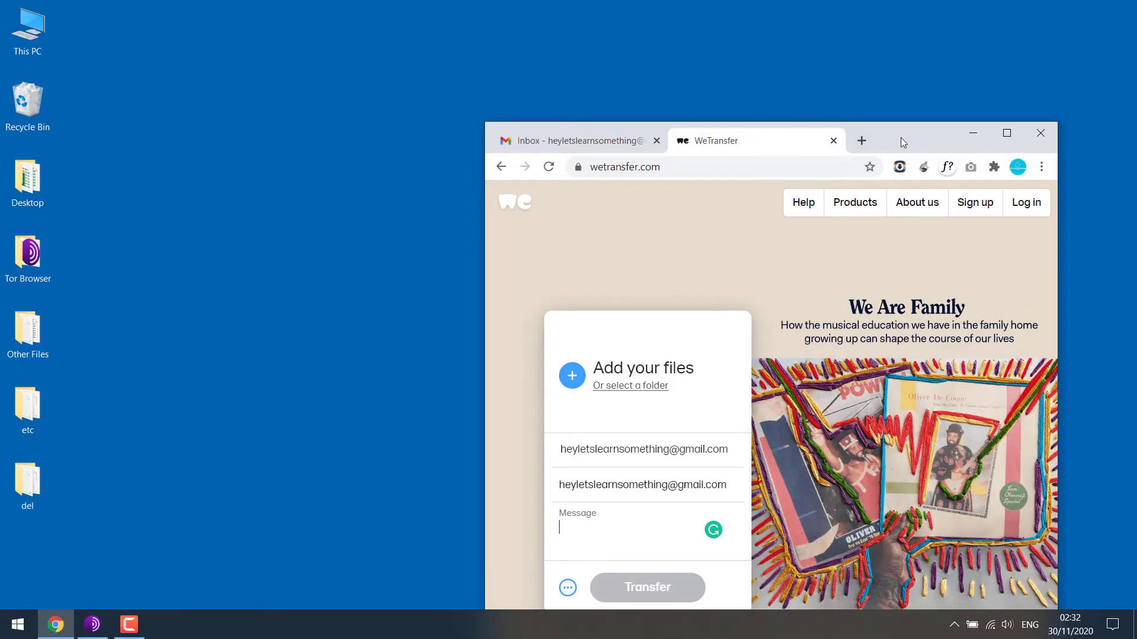
left_click_drag(901, 137, 960, 203)
left_click_drag(657, 163, 325, 158)
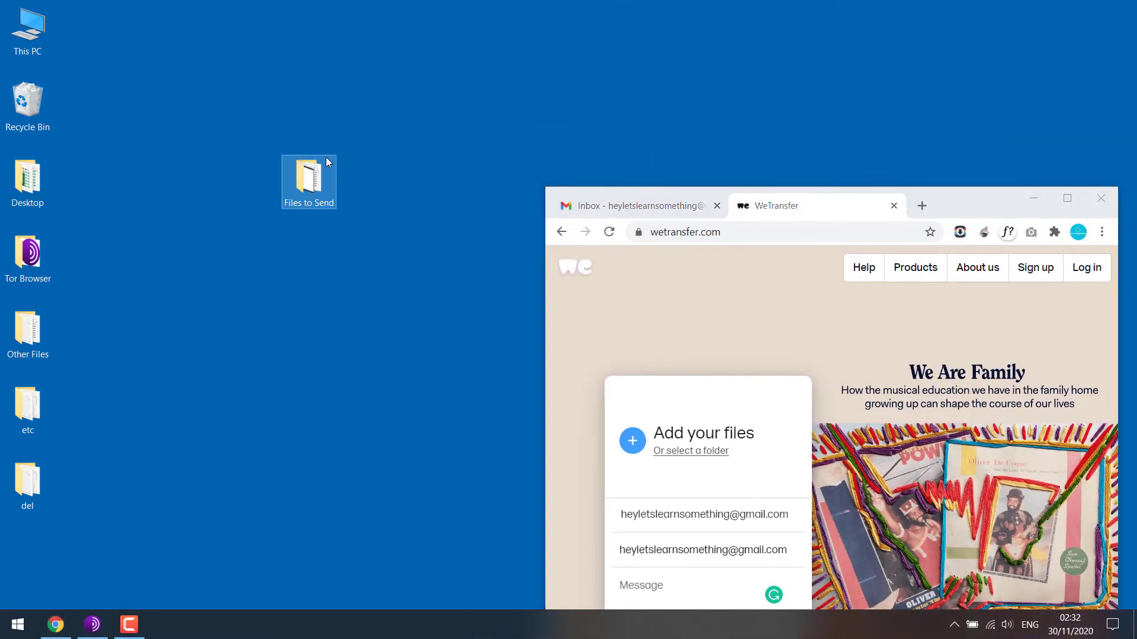
double_click(325, 157)
left_click_drag(355, 7, 404, 123)
left_click_drag(999, 195, 1029, 55)
left_click_drag(230, 254, 739, 322)
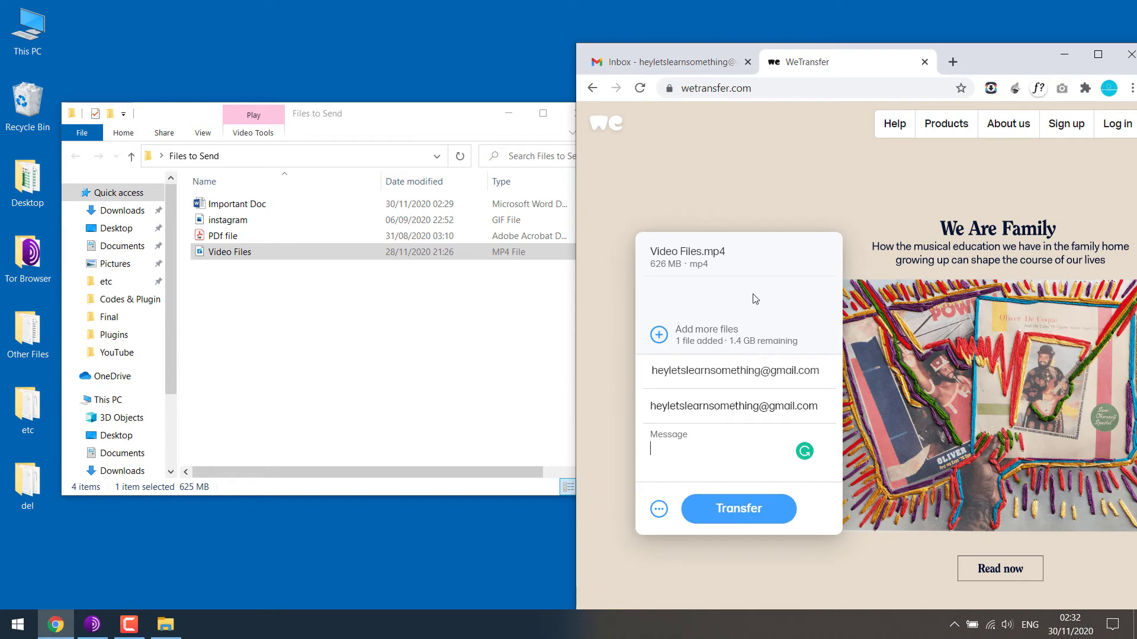
left_click_drag(223, 236, 714, 315)
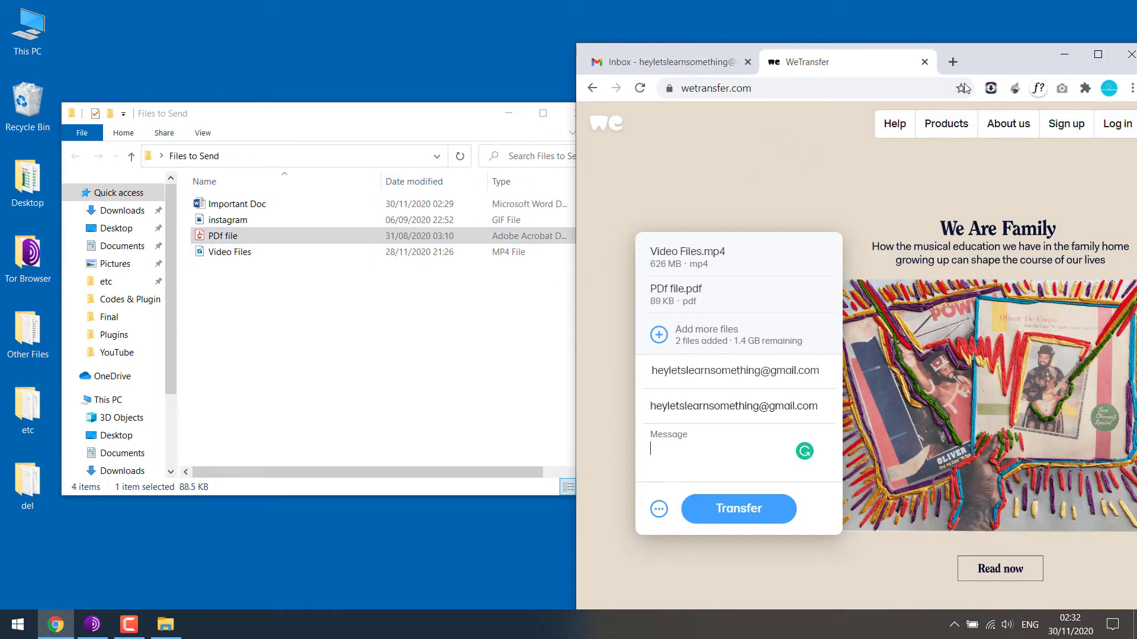
Maximize the browser and remove both individually added files from the transfer.
double_click(982, 52)
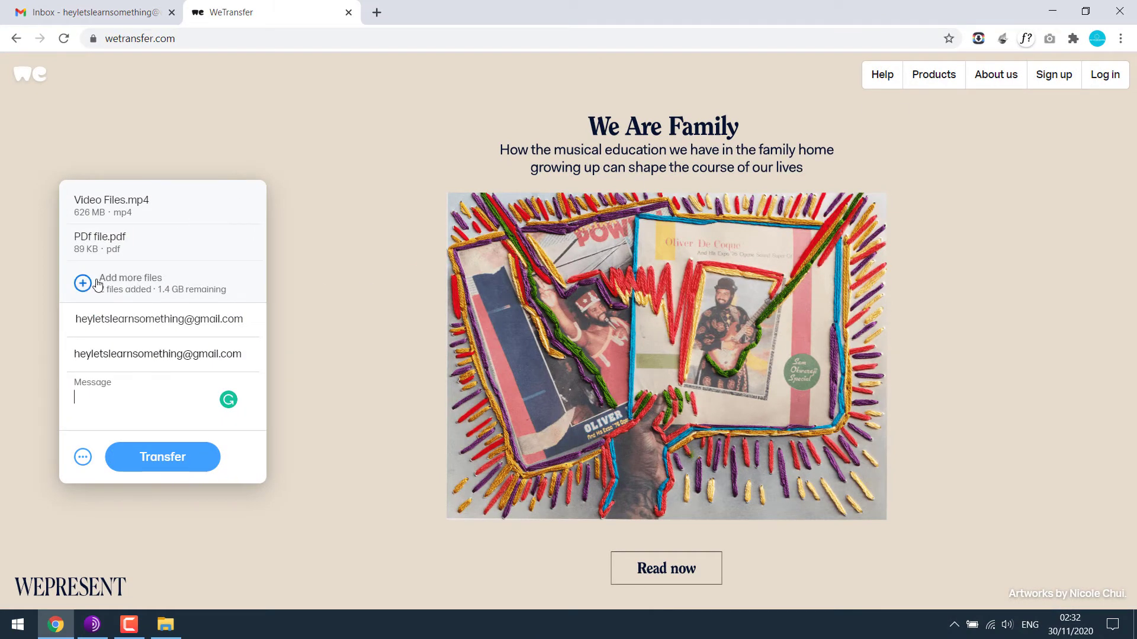
left_click(239, 241)
left_click(238, 208)
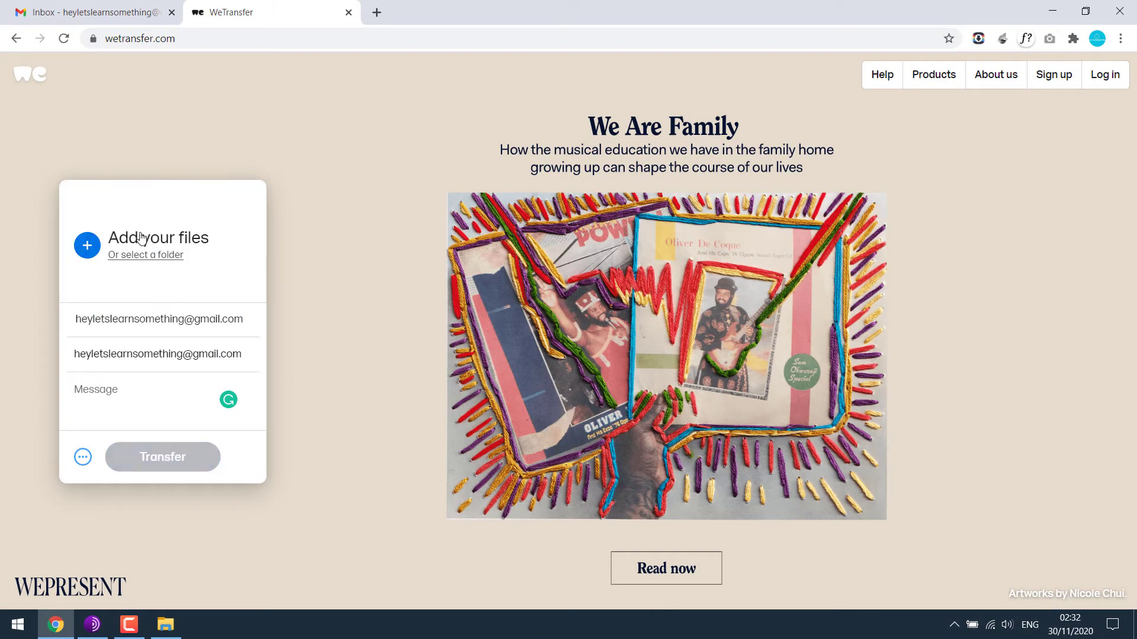
Upload the Desktop's Files to Send folder, confirming all 4 files.
left_click(158, 255)
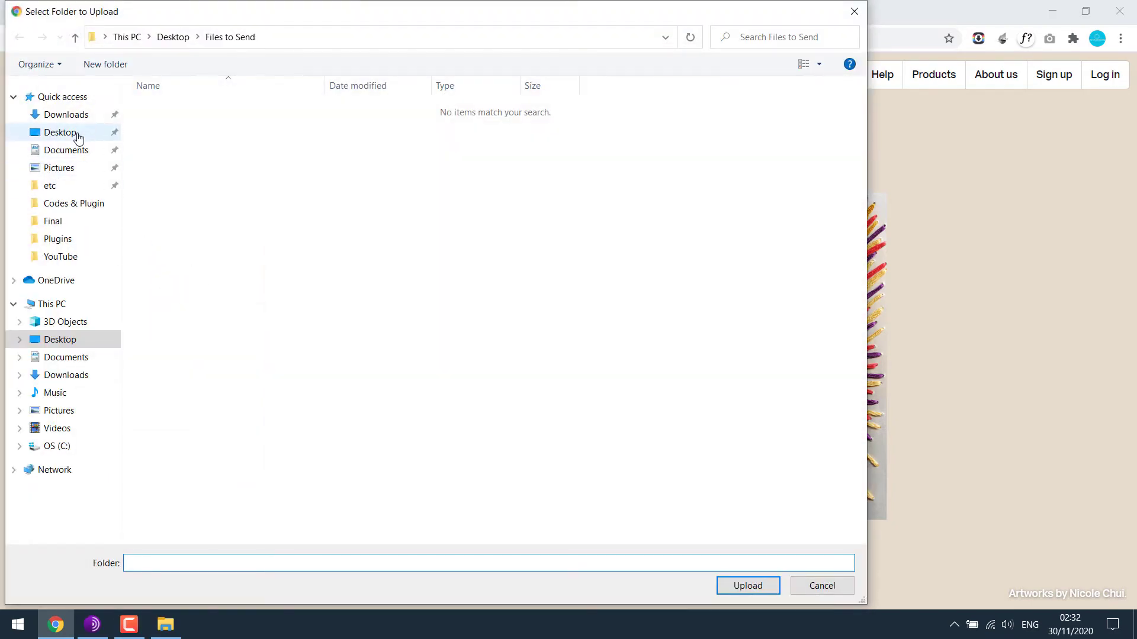
left_click(77, 135)
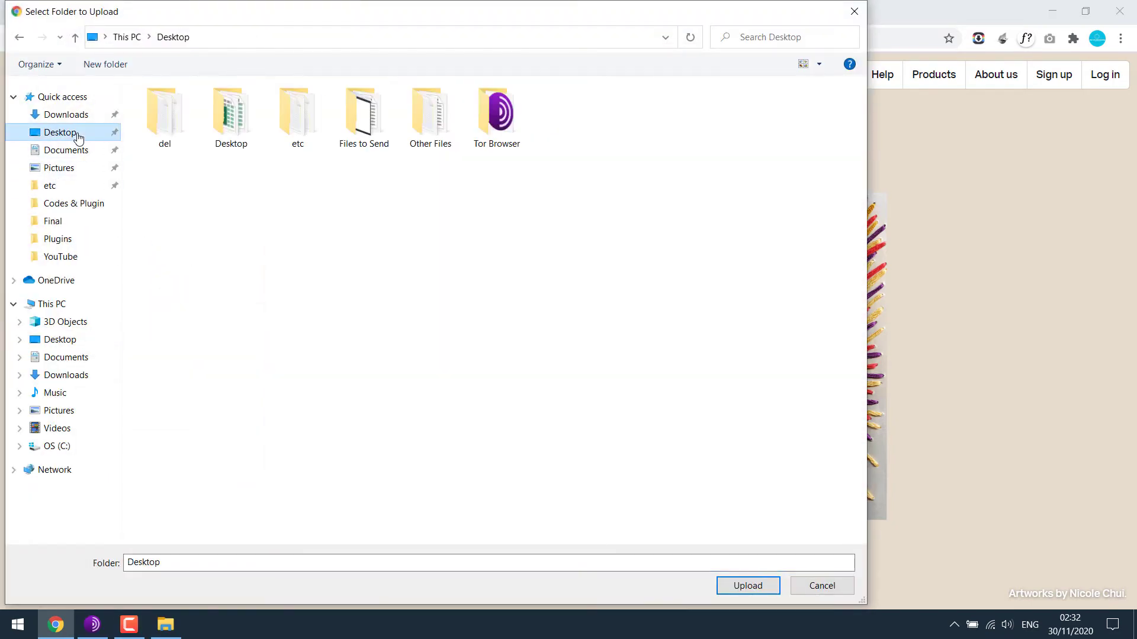
left_click(361, 114)
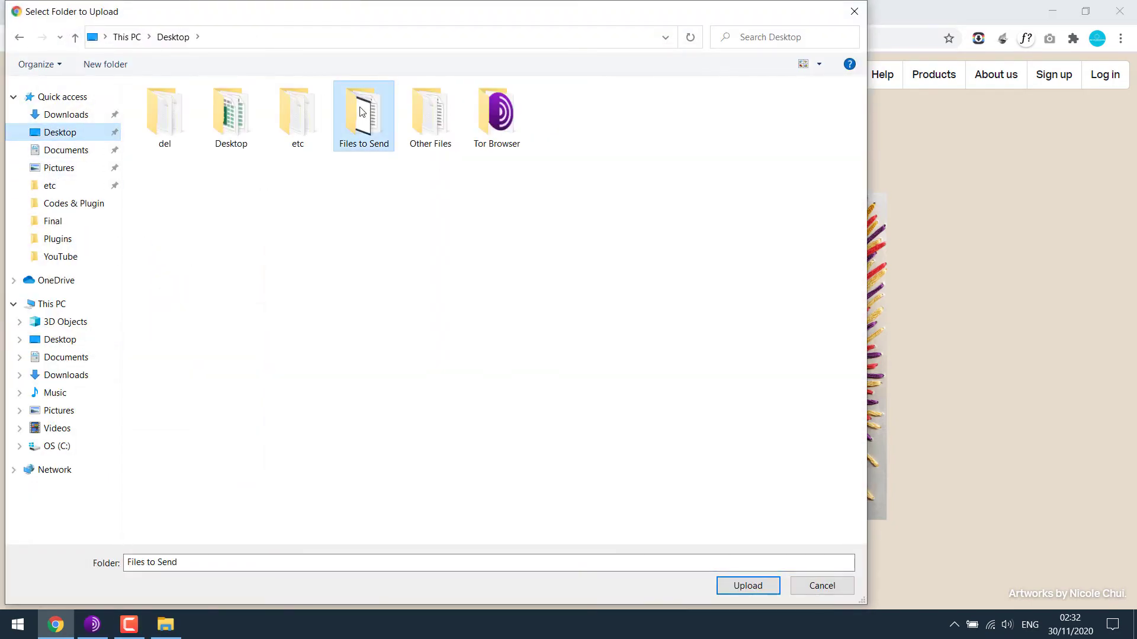
left_click(748, 585)
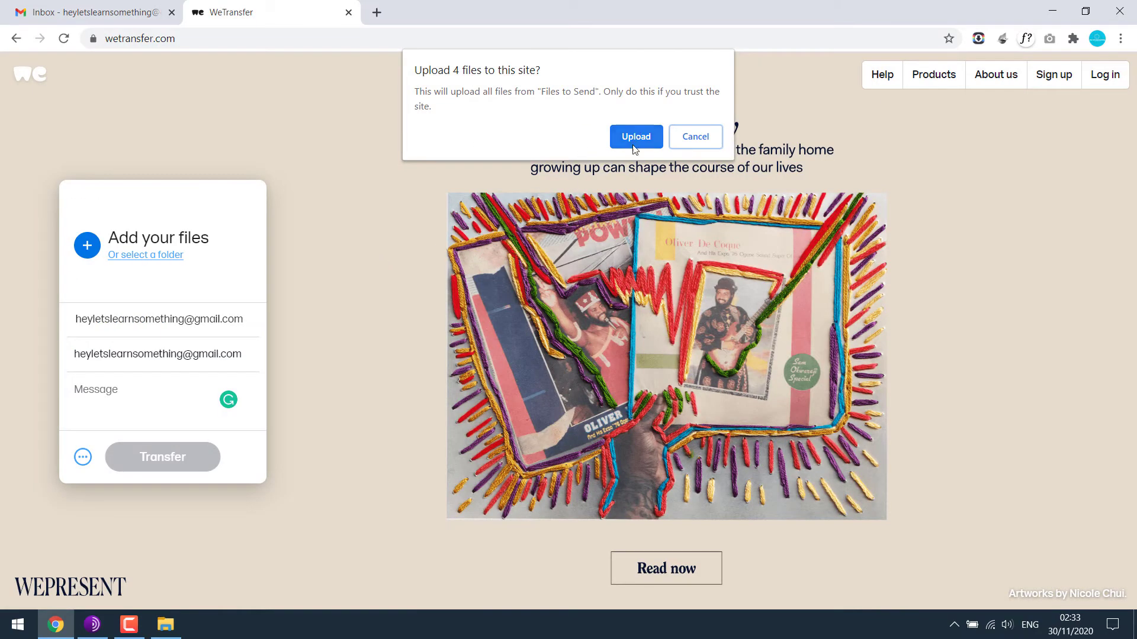
left_click(634, 143)
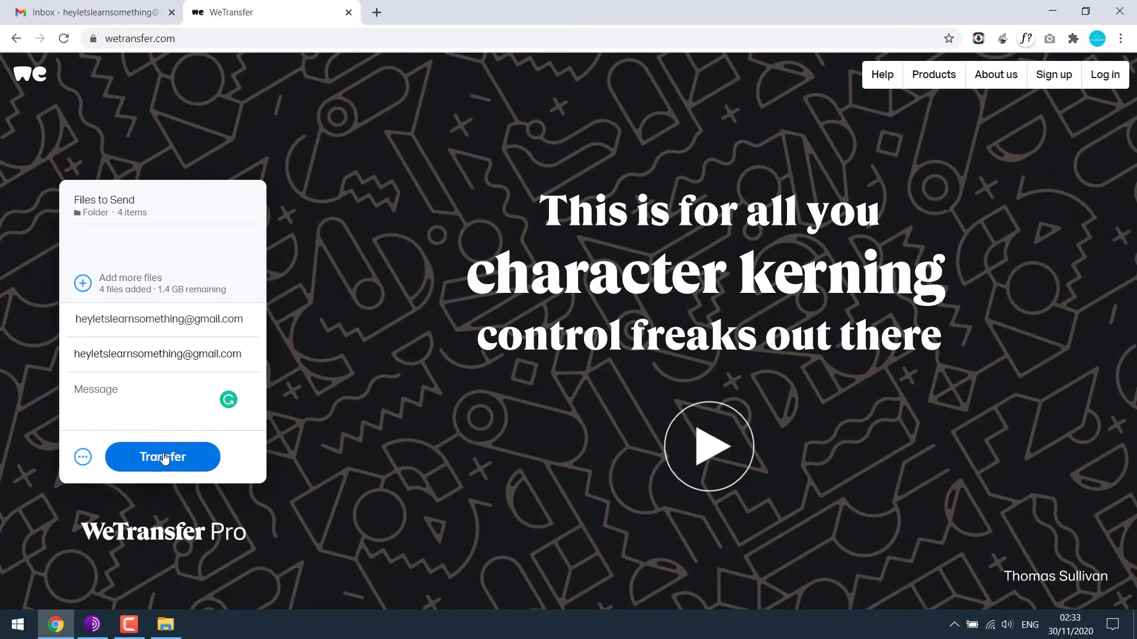
Start the Files to Send transfer, prompting WeTransfer's email verification step.
left_click(164, 457)
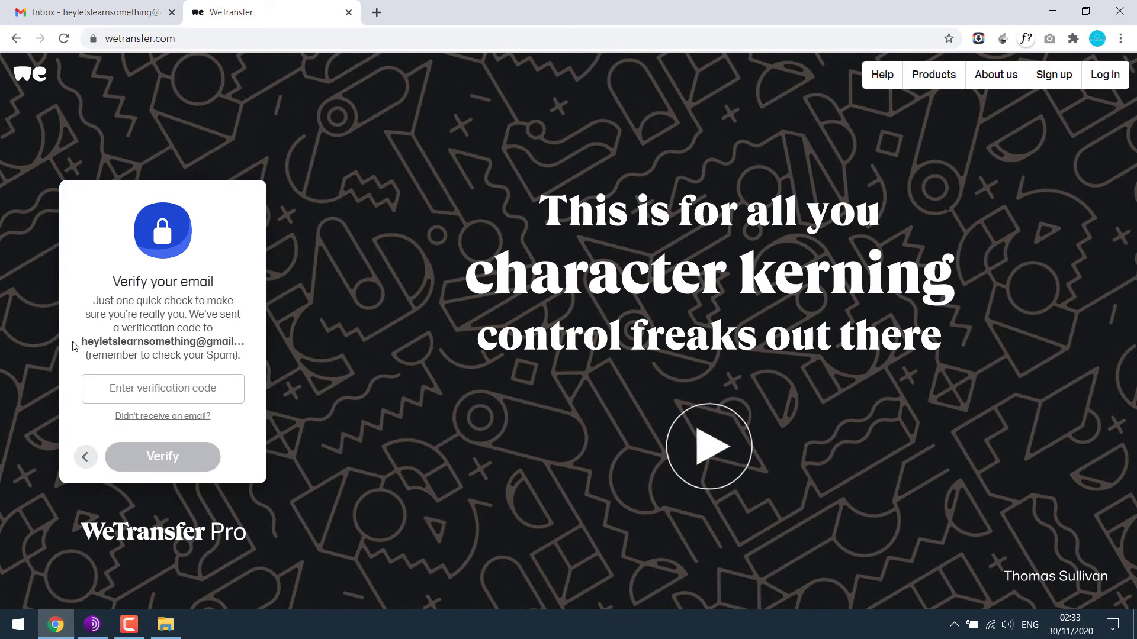
Get the verification code from the refreshed Gmail inbox and submit it on WeTransfer's verify page.
left_click(118, 11)
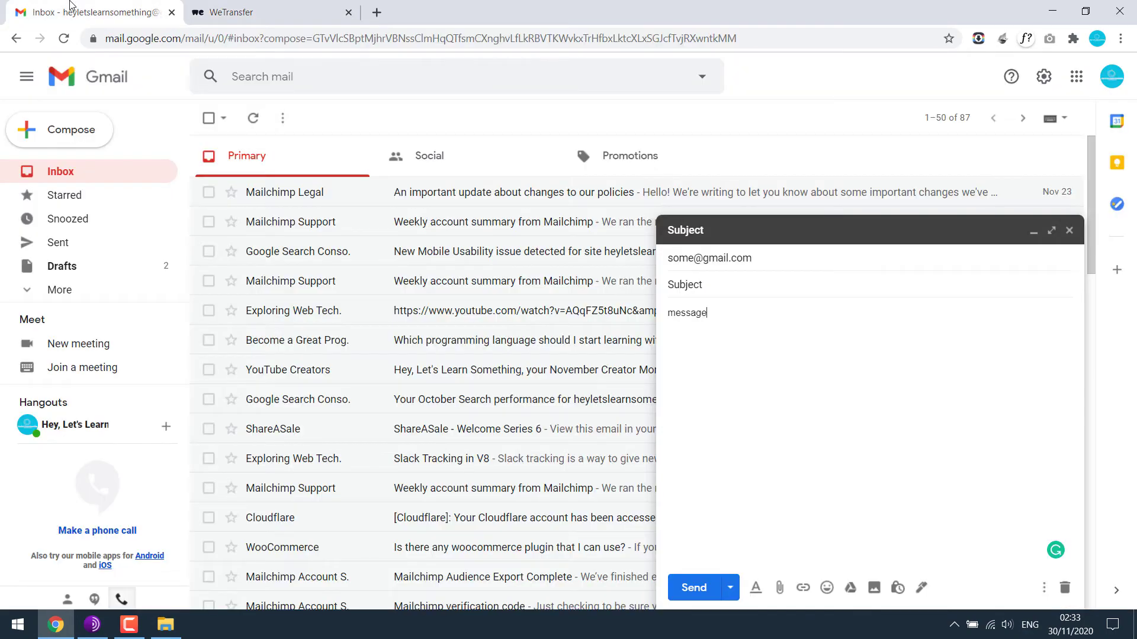
left_click(141, 172)
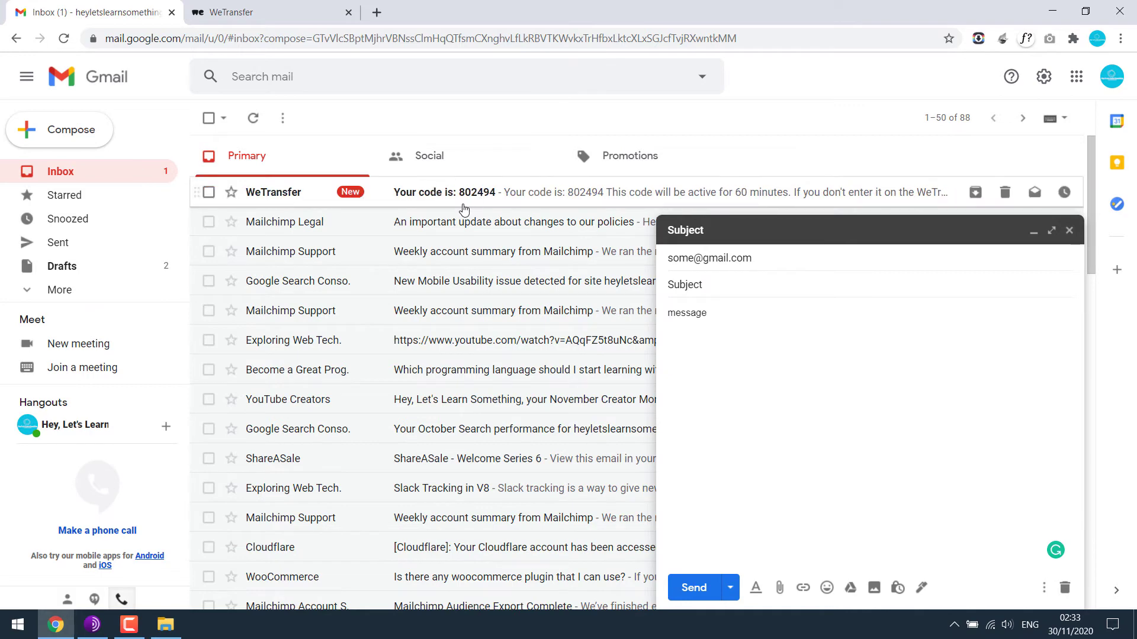
left_click(248, 12)
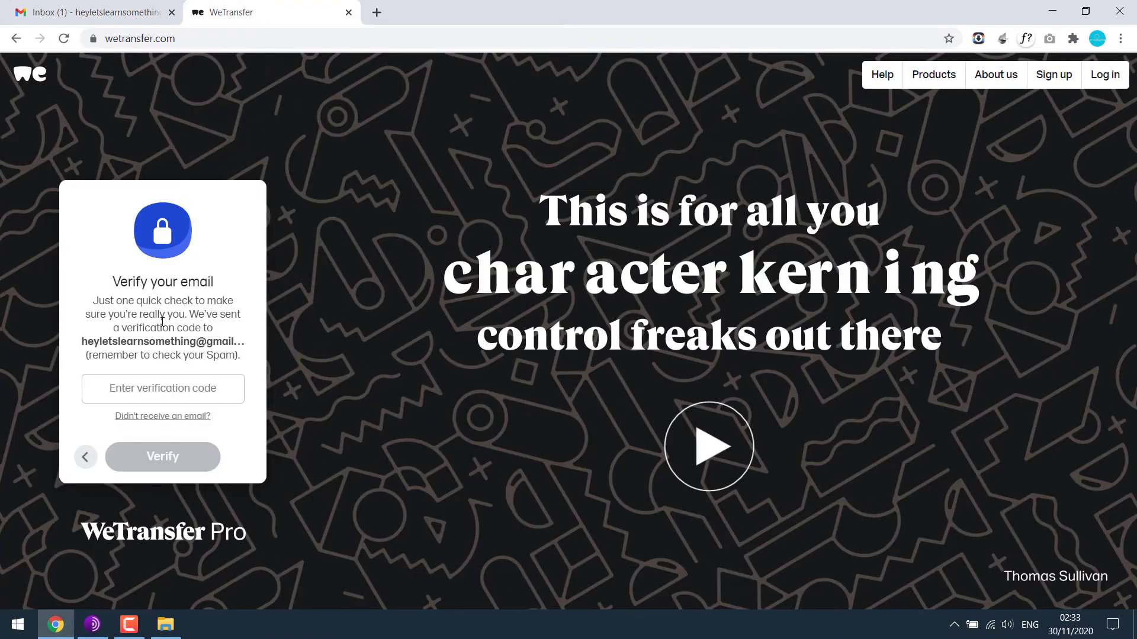
left_click(148, 389)
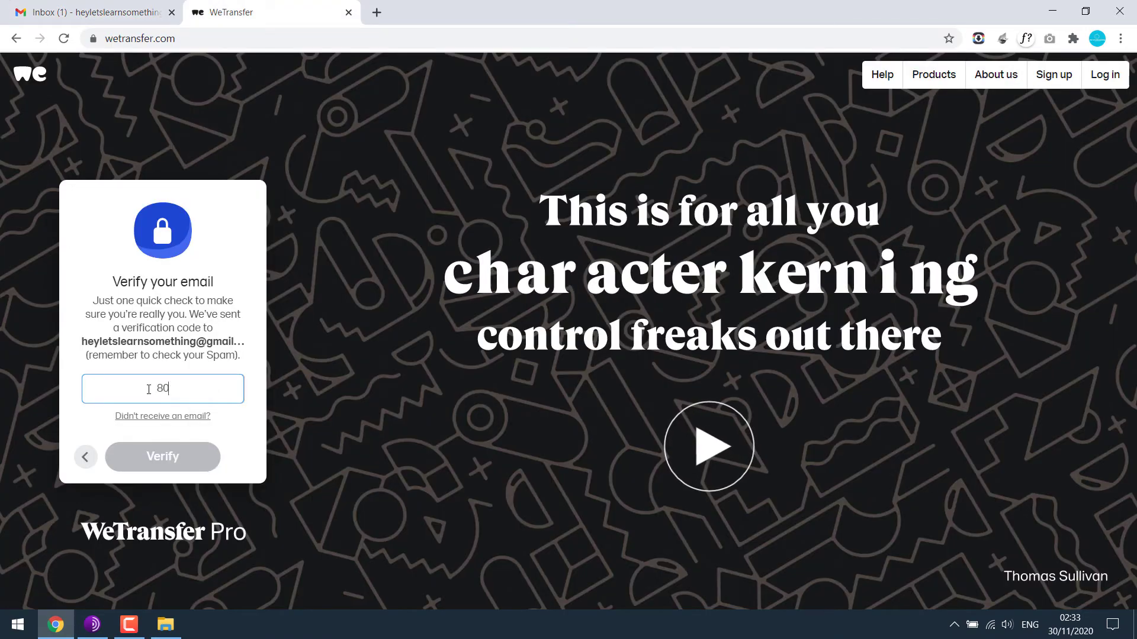
left_click(173, 453)
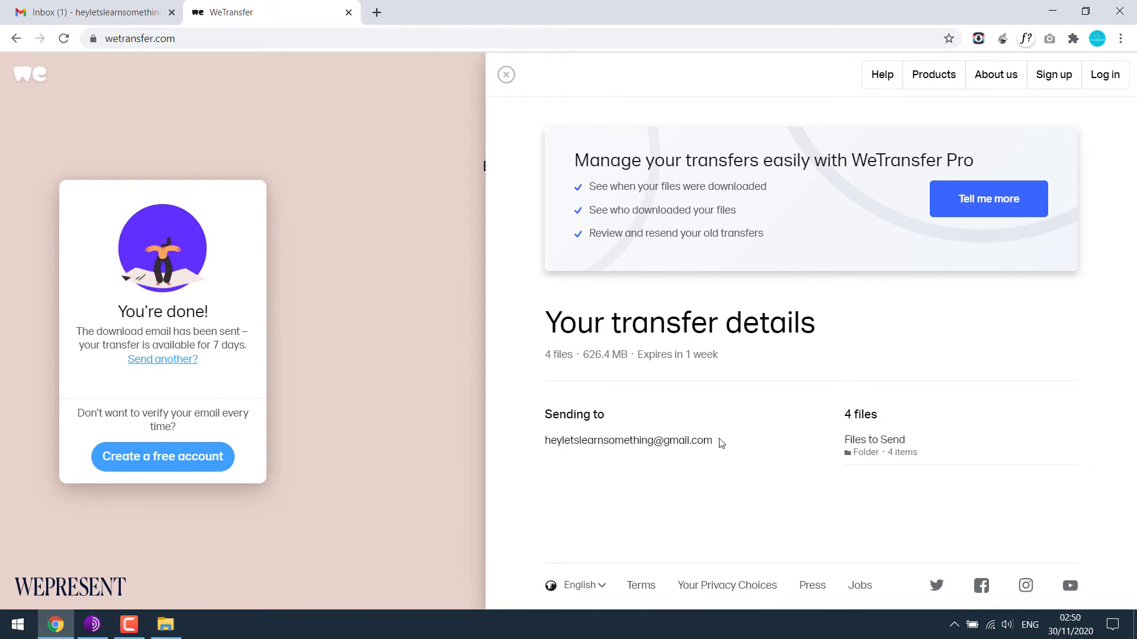
Switch to Gmail and minimize the draft to see the whole inbox.
left_click_drag(721, 443, 542, 441)
left_click(86, 3)
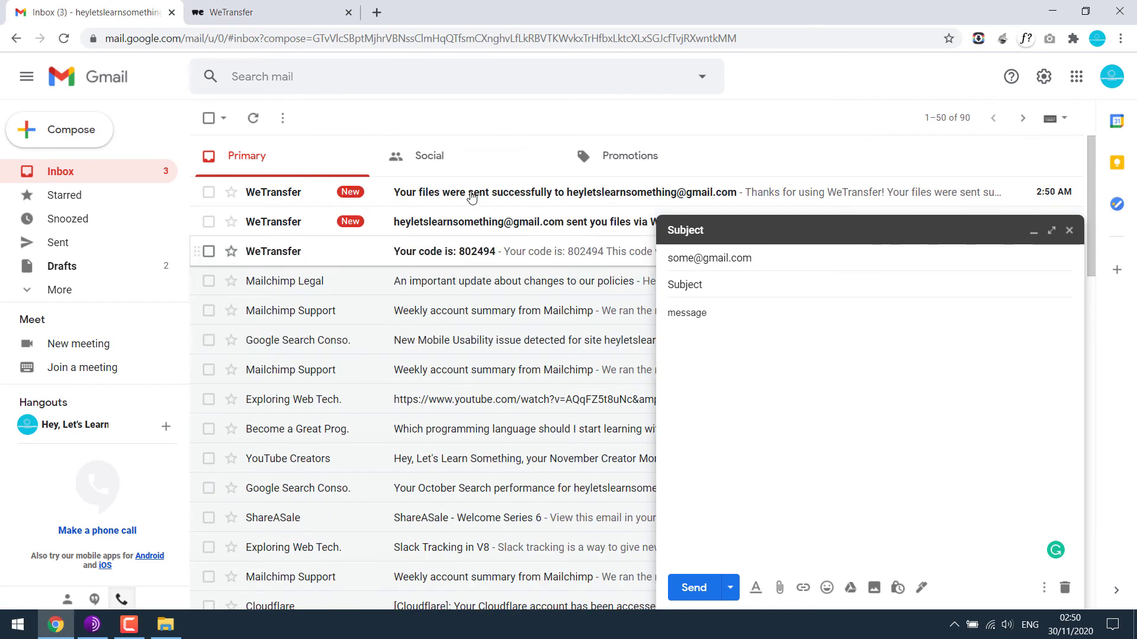
left_click(1033, 231)
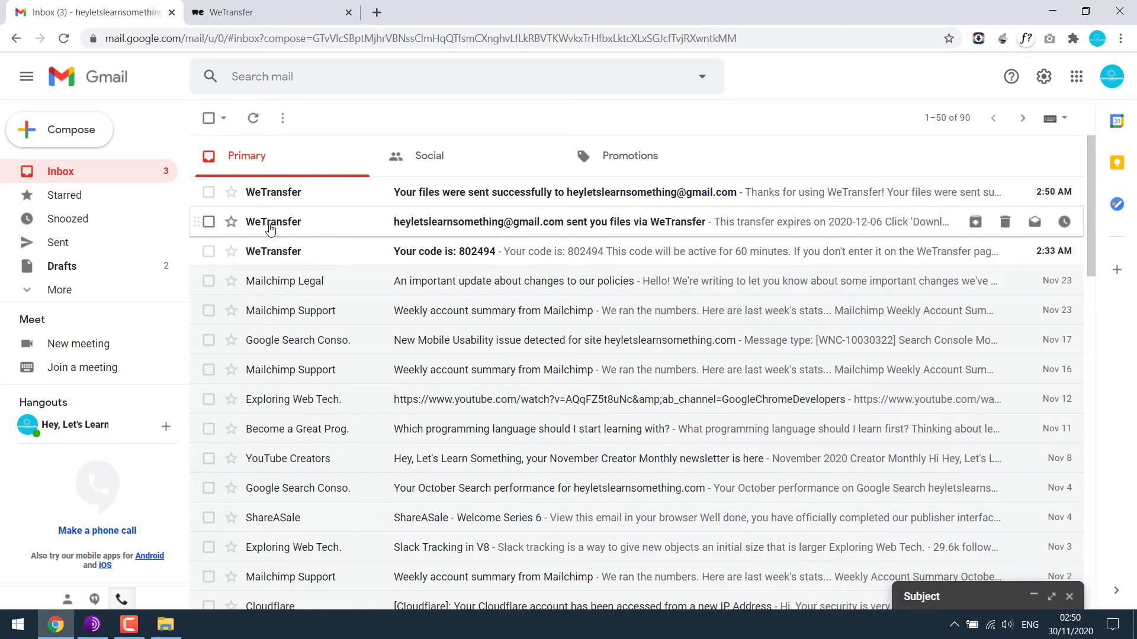
Read the 'sent you files via WeTransfer' email with its 626 MB link, then return to the inbox.
mouse_move(270, 229)
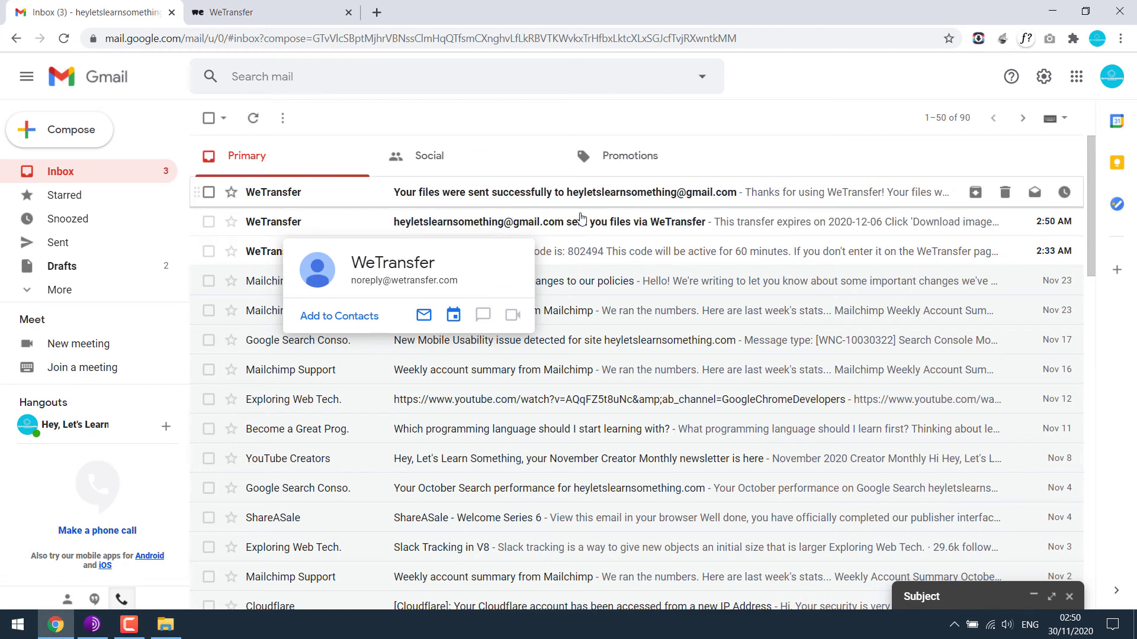
left_click(537, 228)
scroll(630, 407, "down", 4)
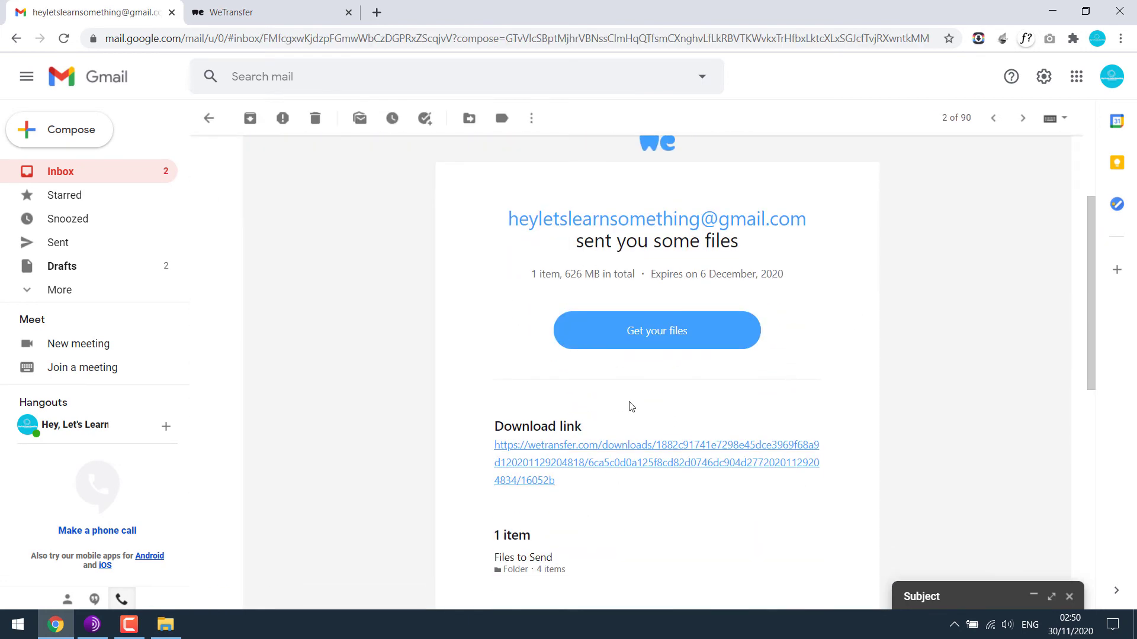
scroll(651, 446, "up", 5)
key("alt+Left")
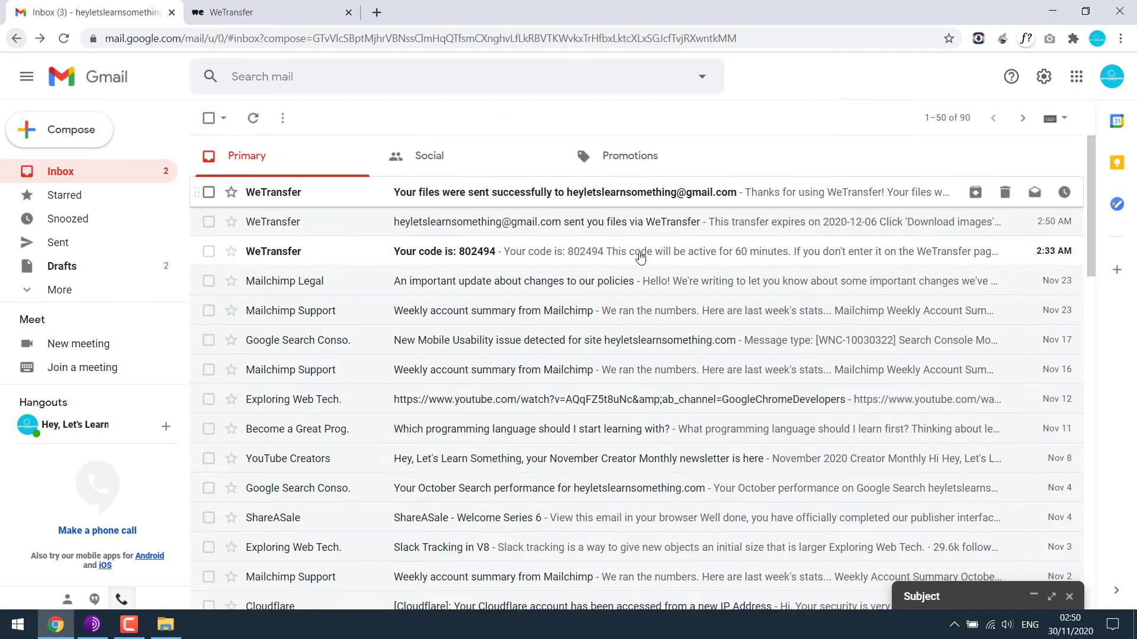
Copy the short download link from the 'files sent successfully' email.
left_click(470, 194)
scroll(703, 329, "down", 3)
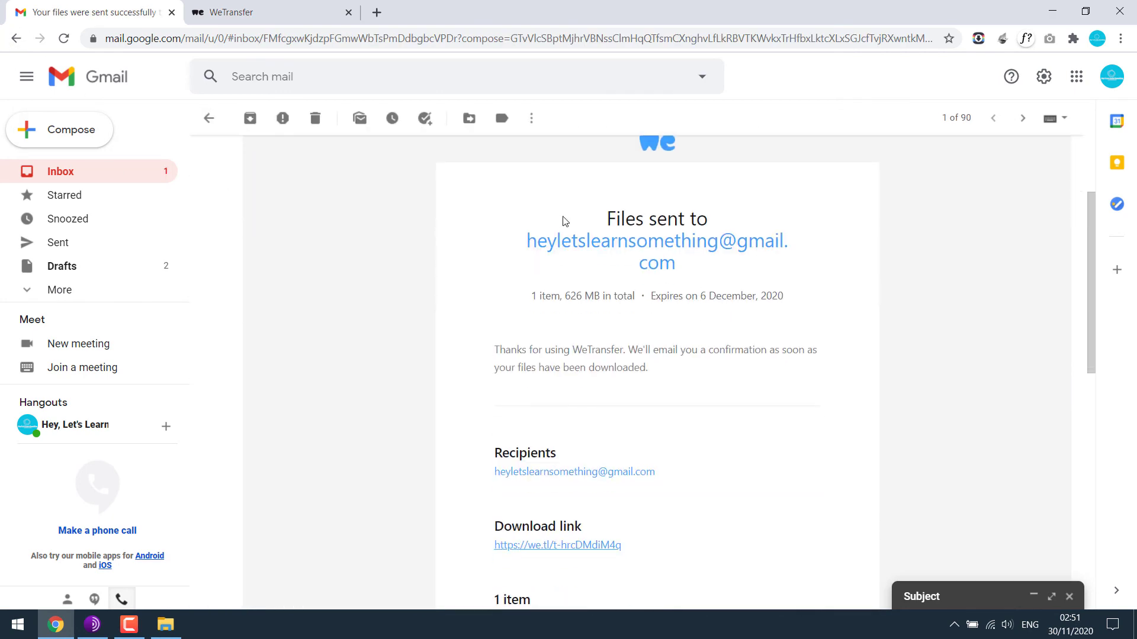
scroll(448, 422, "down", 3)
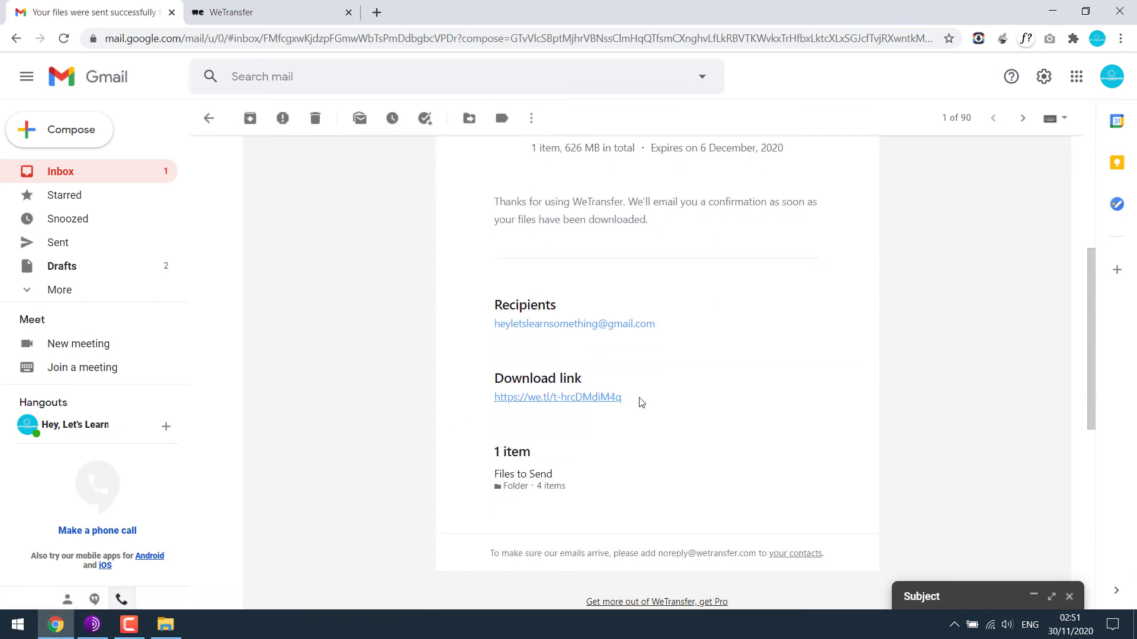
left_click_drag(639, 402, 503, 396)
right_click(529, 402)
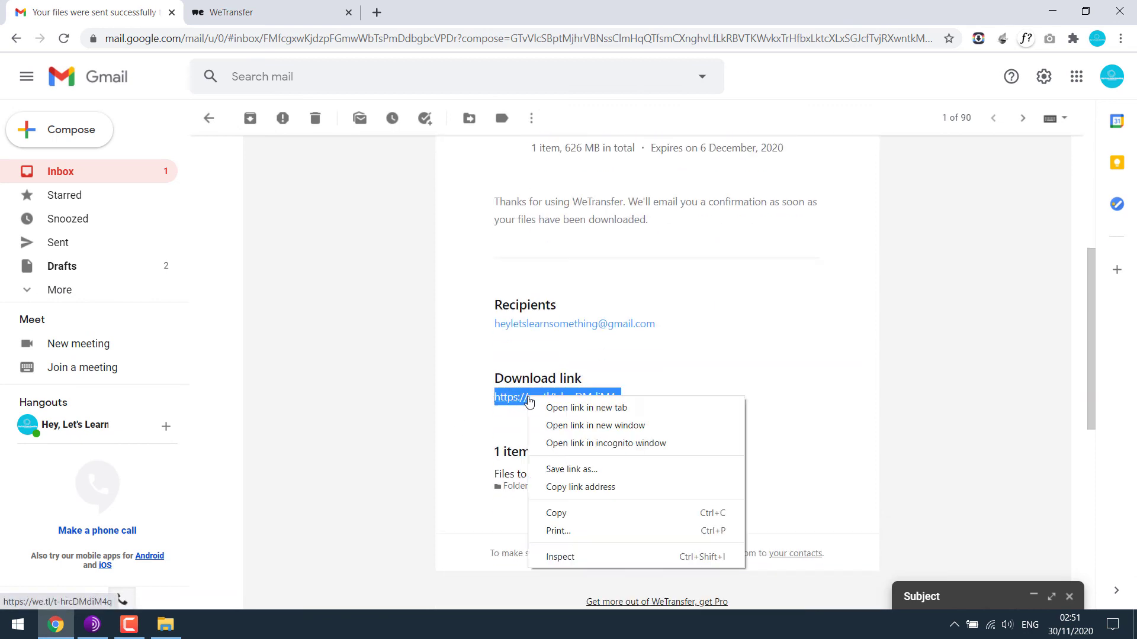
left_click(574, 514)
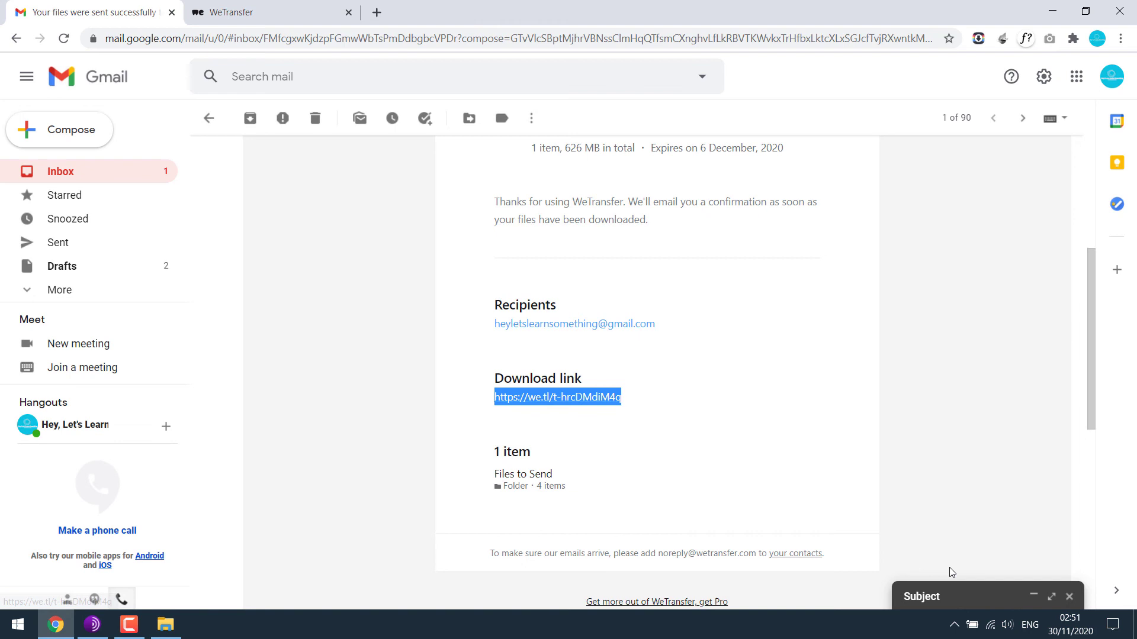
Replace the draft body with 'Hey here's the file link' plus the pasted link, then close the draft.
left_click(1034, 598)
key("ctrl+a")
type("Hey")
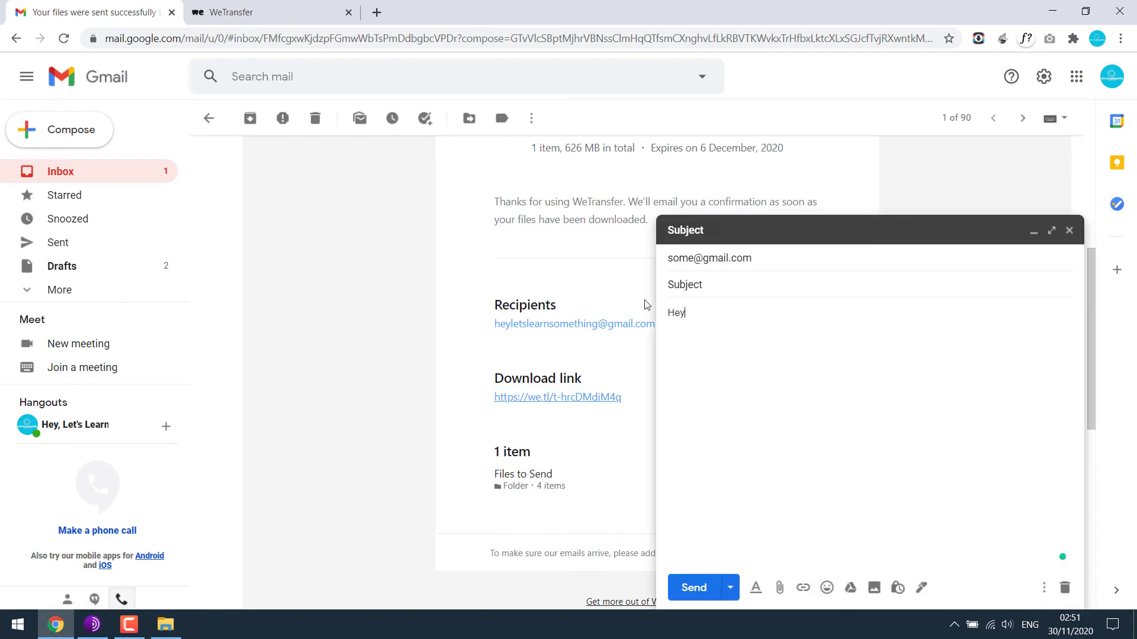
type(" here's the file link")
key("ctrl+v")
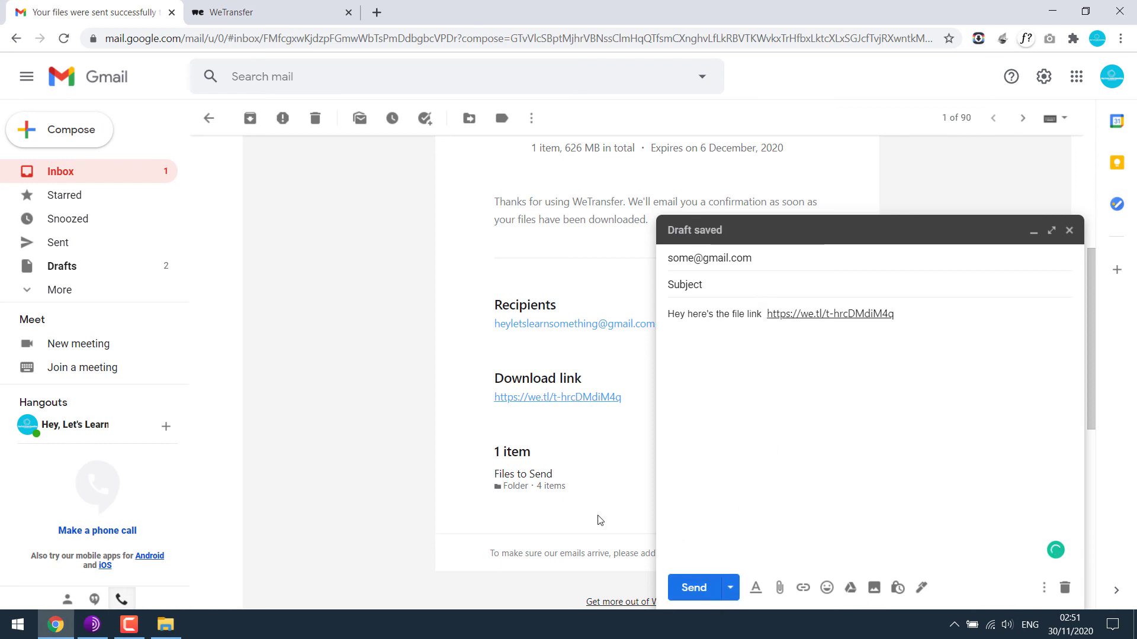
left_click(1070, 230)
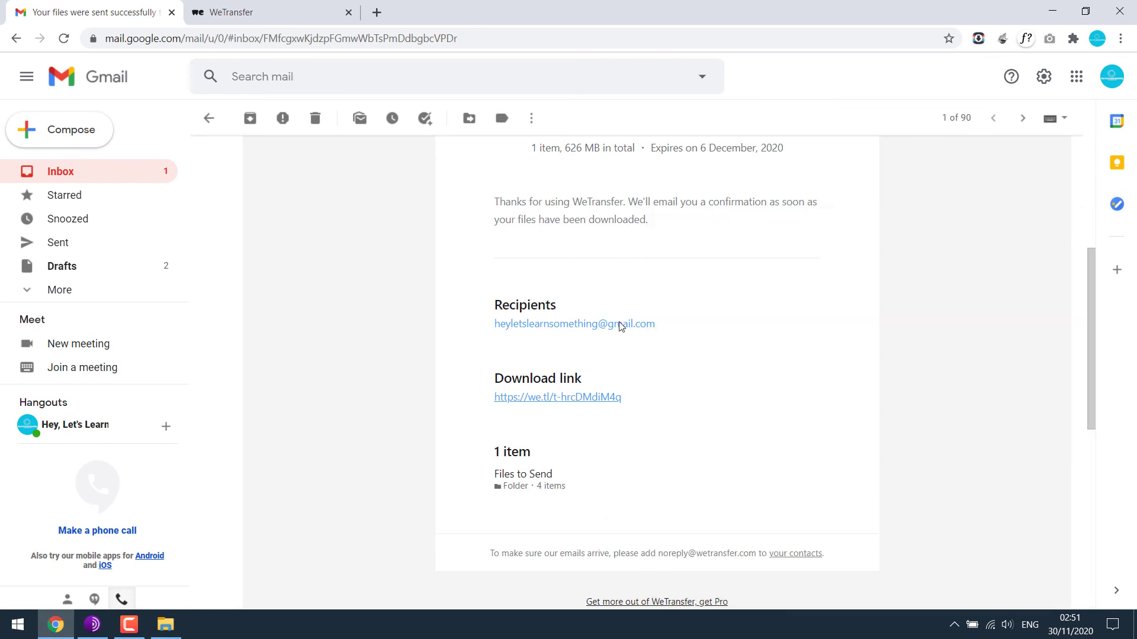
Follow the emailed download link, close the old WeTransfer tab, and download the Files to Send folder.
left_click(540, 398)
left_click(450, 12)
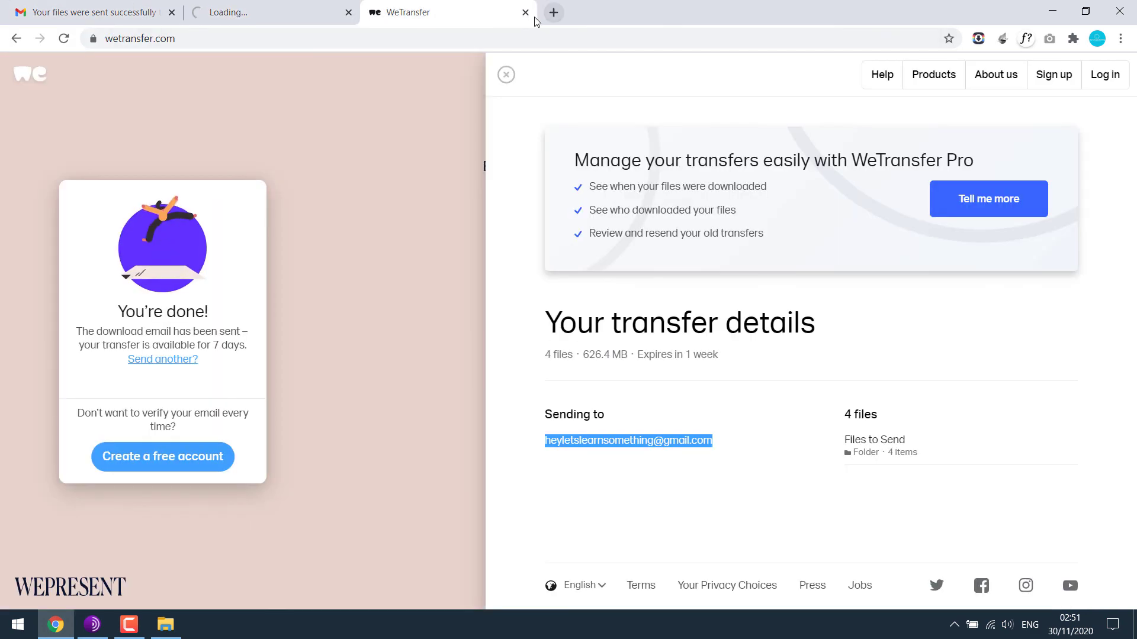
left_click(525, 12)
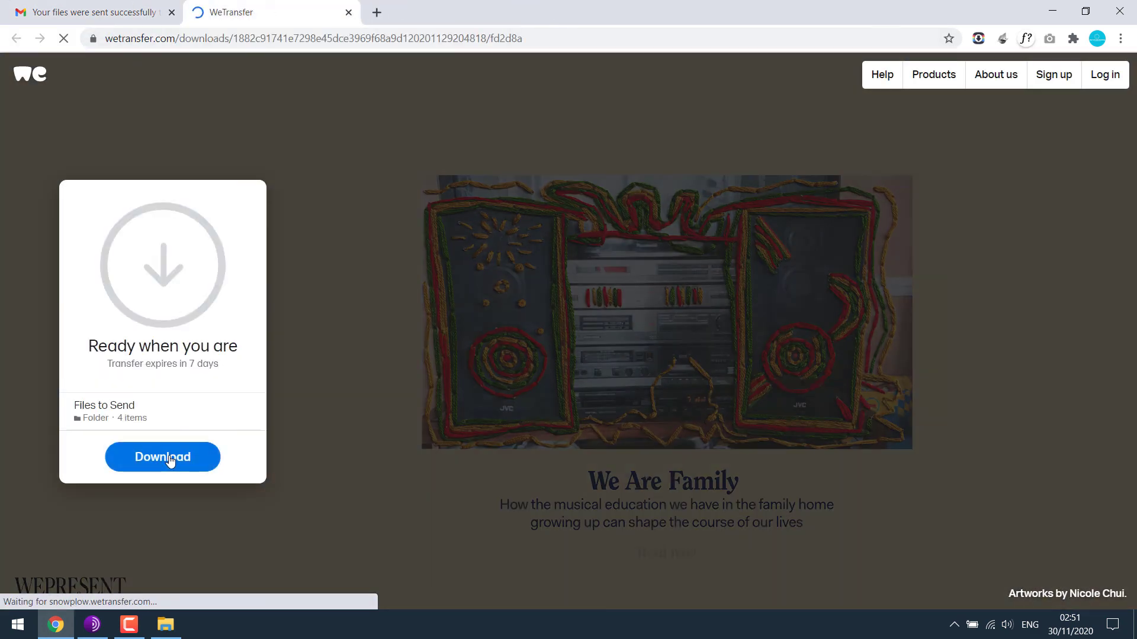
left_click(170, 461)
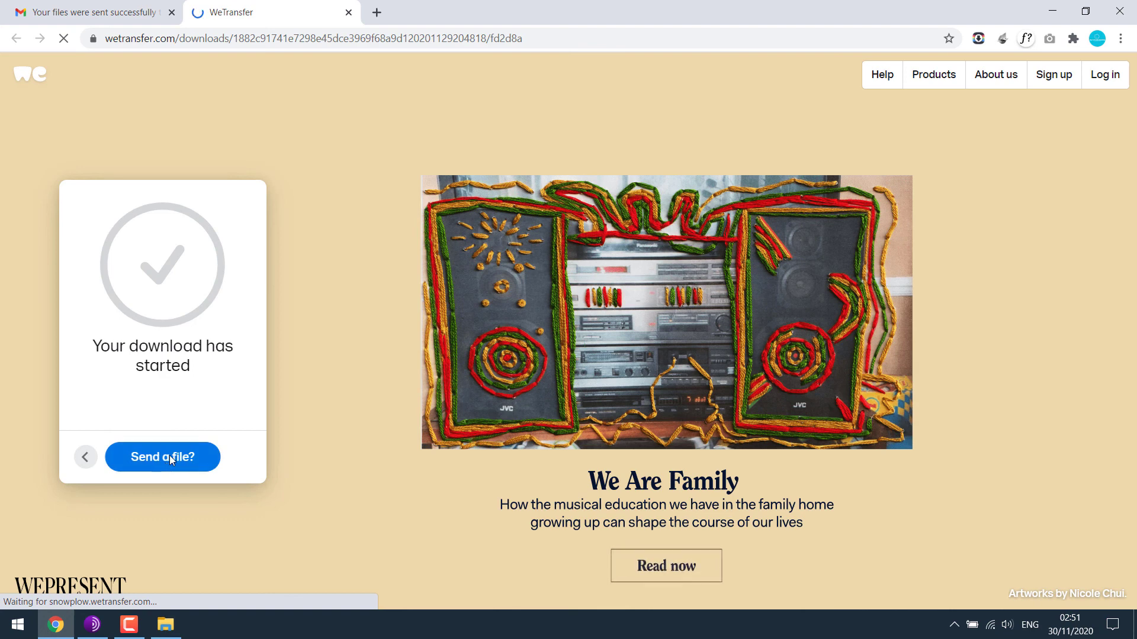